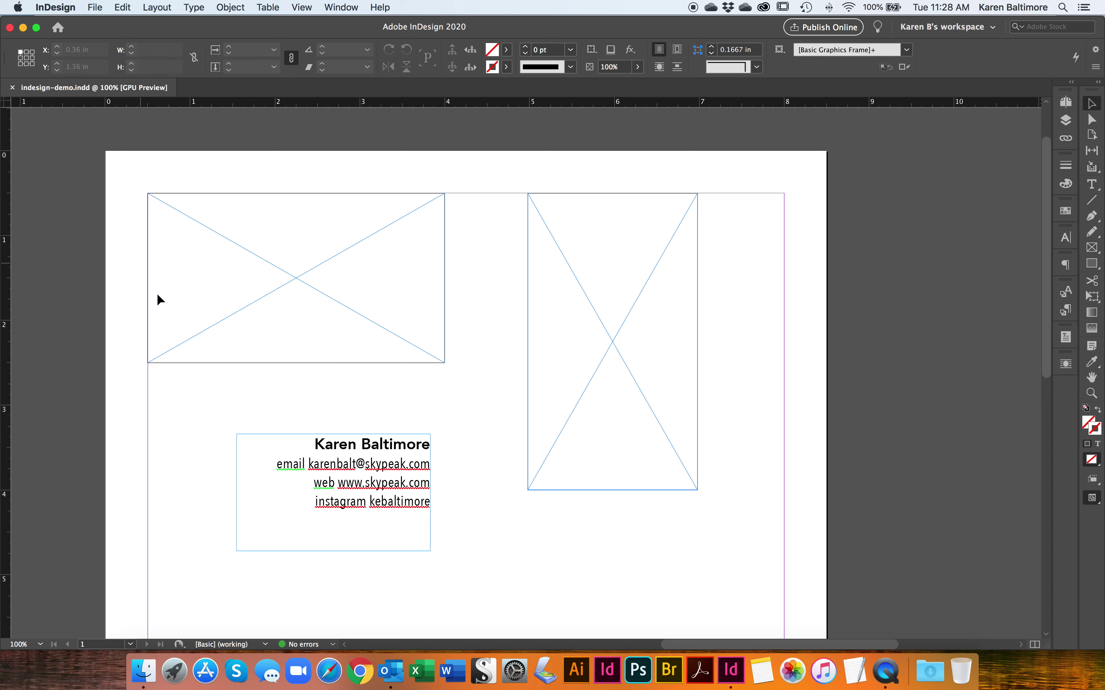
pyautogui.scroll(-3, 157, 295)
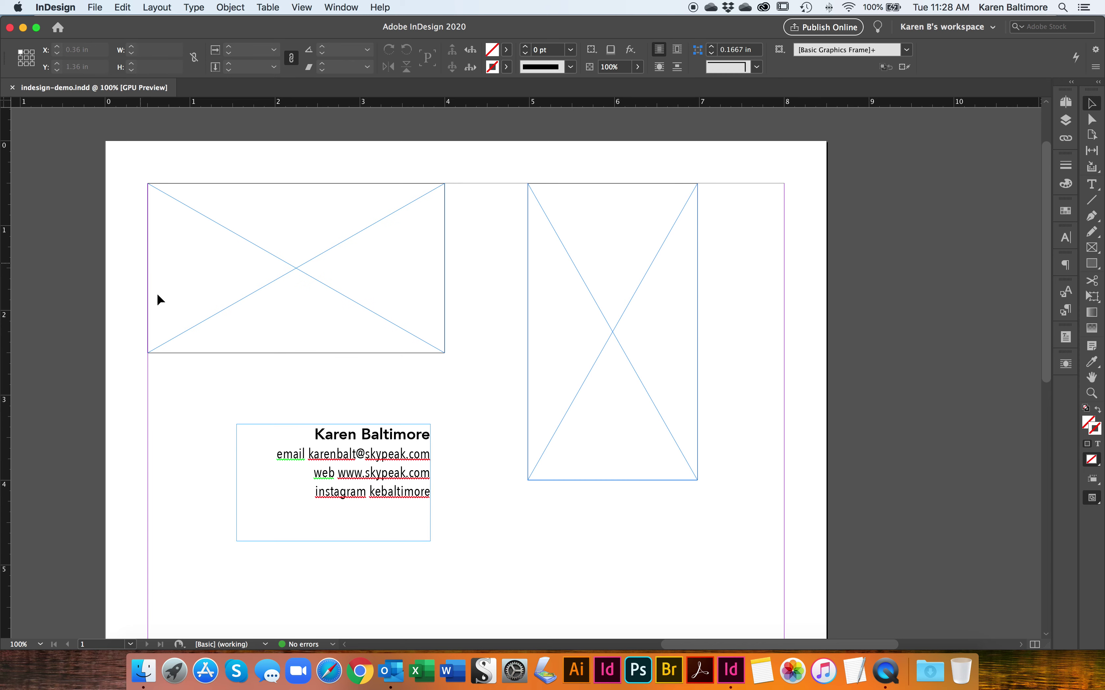
pyautogui.scroll(-15, 157, 295)
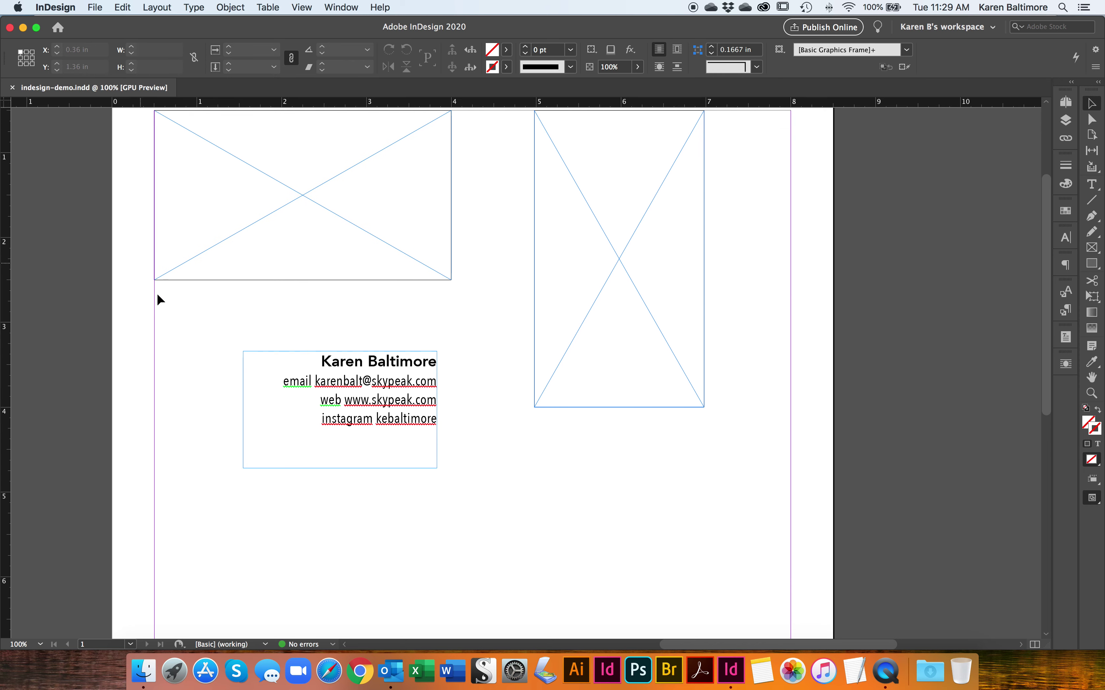
pyautogui.scroll(1, 159, 300)
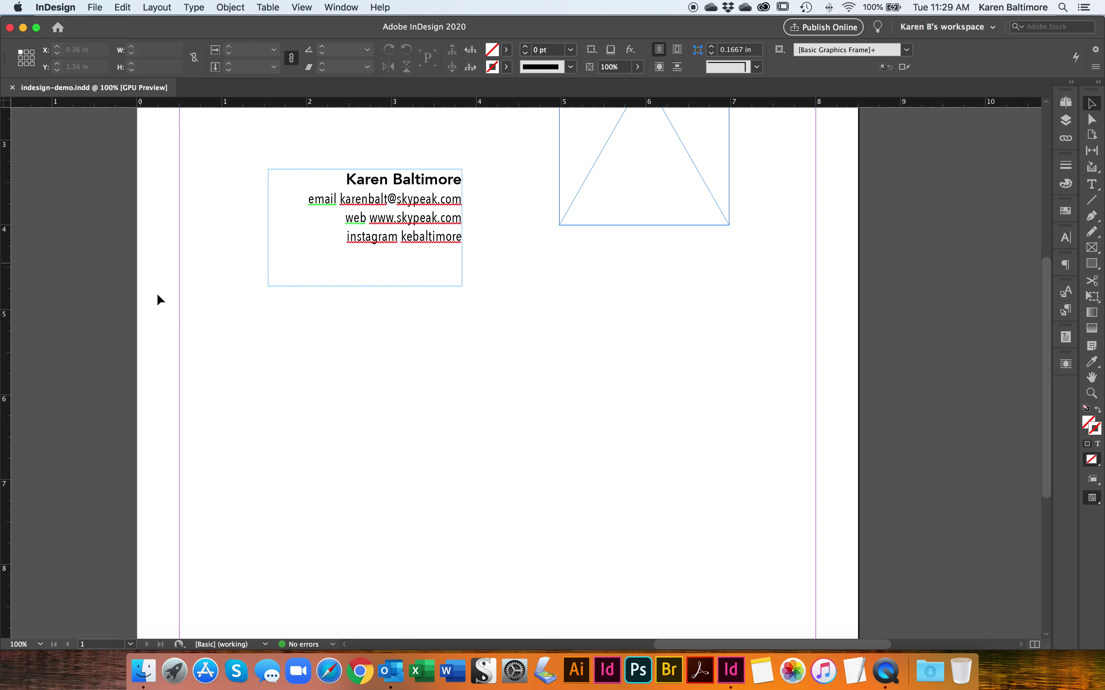
pyautogui.scroll(-2, 160, 300)
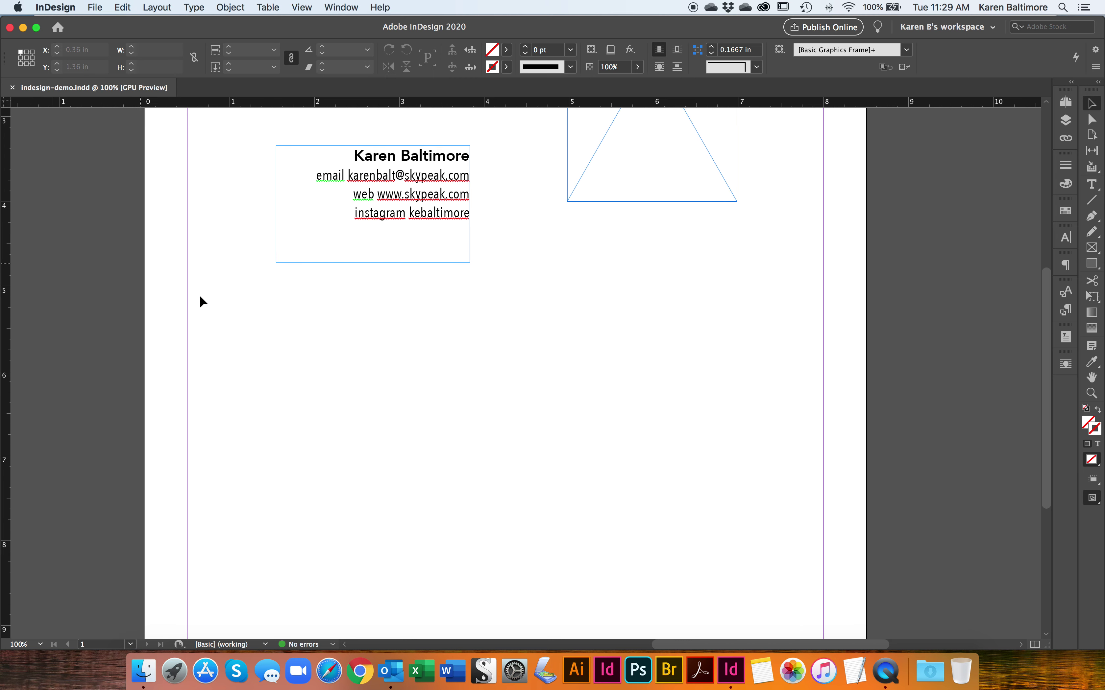
pyautogui.click(1093, 247)
pyautogui.click(421, 333)
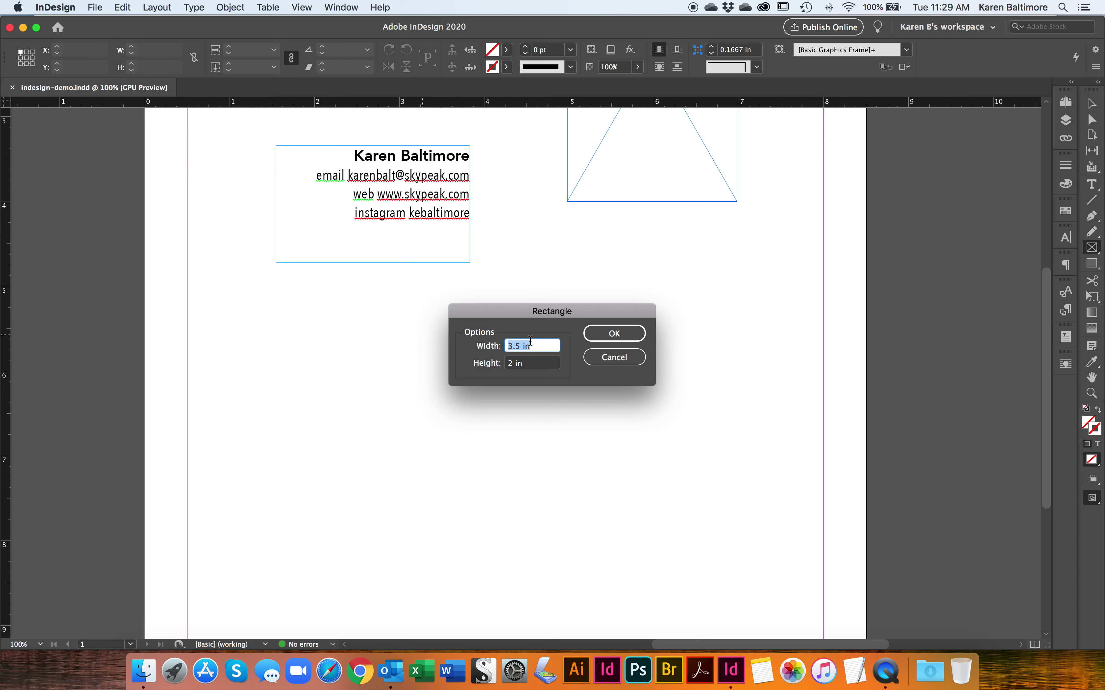
pyautogui.click(621, 356)
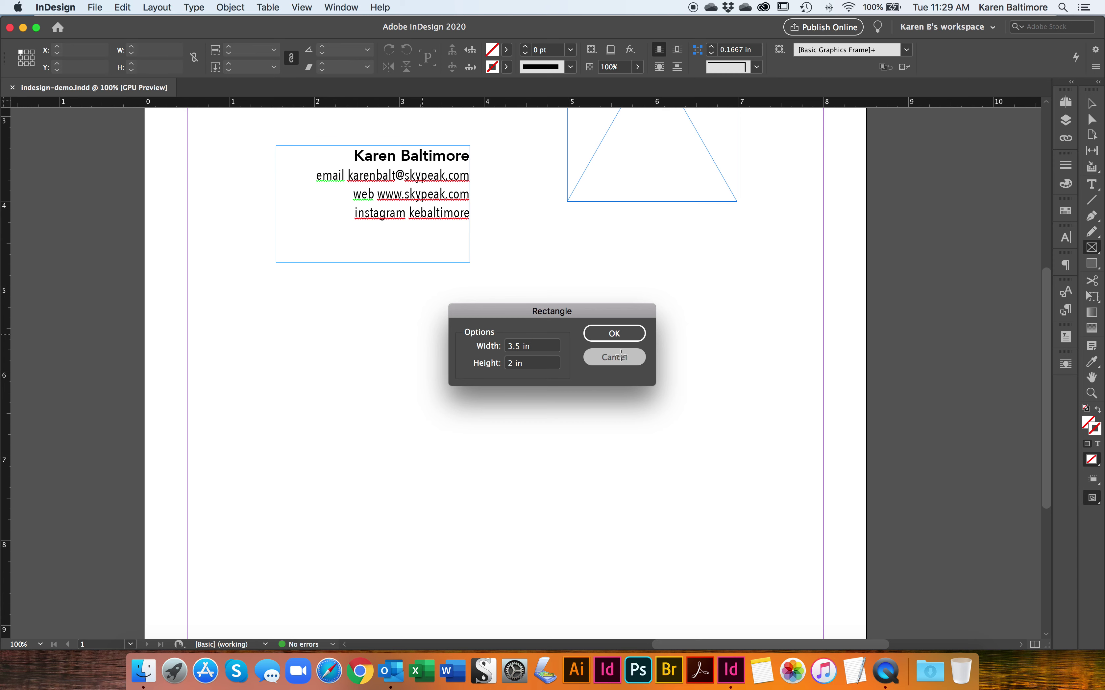
# Select the horizontal card frame and examine its stroke color and weight options, leaving them unchanged.
pyautogui.scroll(5, 620, 355)
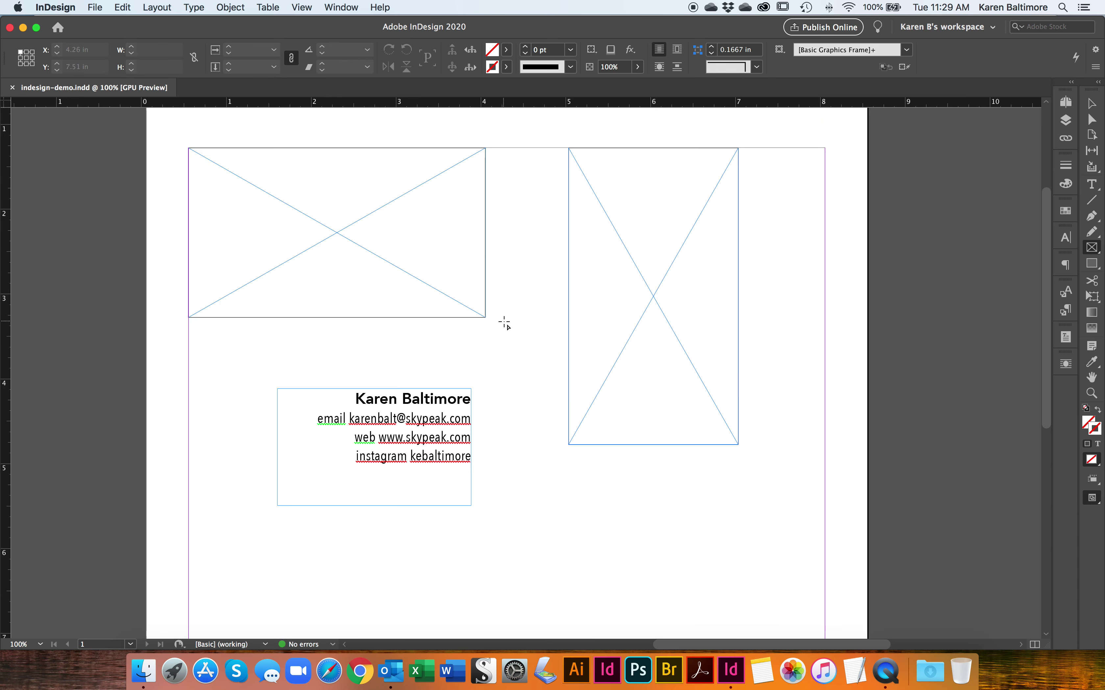
pyautogui.scroll(1, 505, 323)
pyautogui.click(1089, 104)
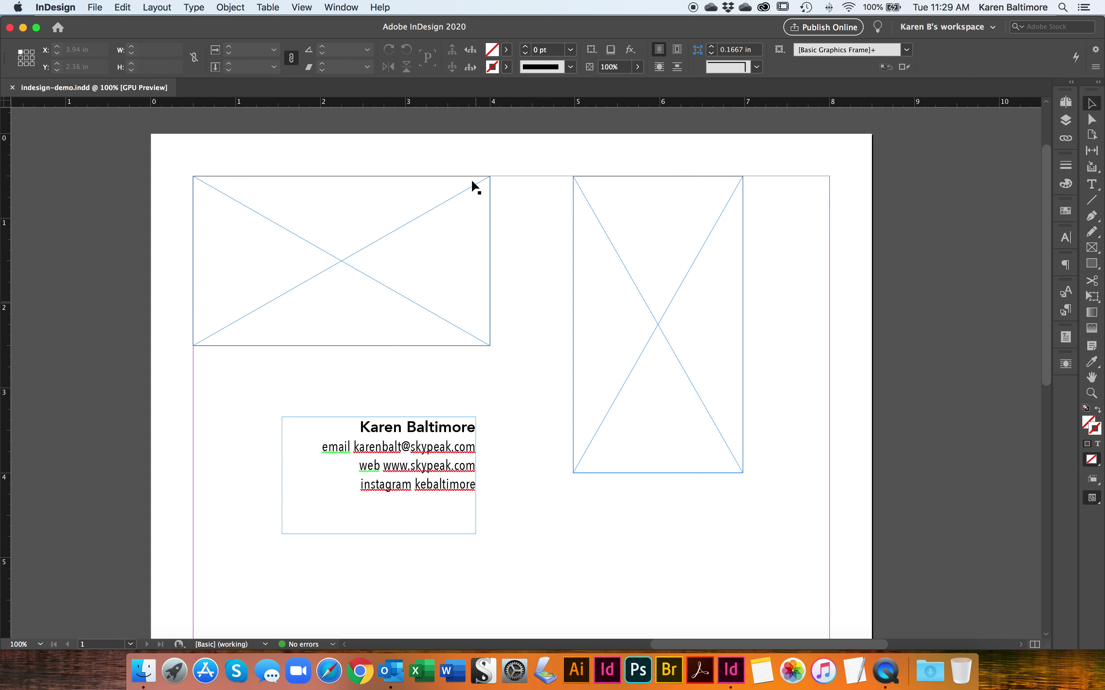
pyautogui.click(455, 233)
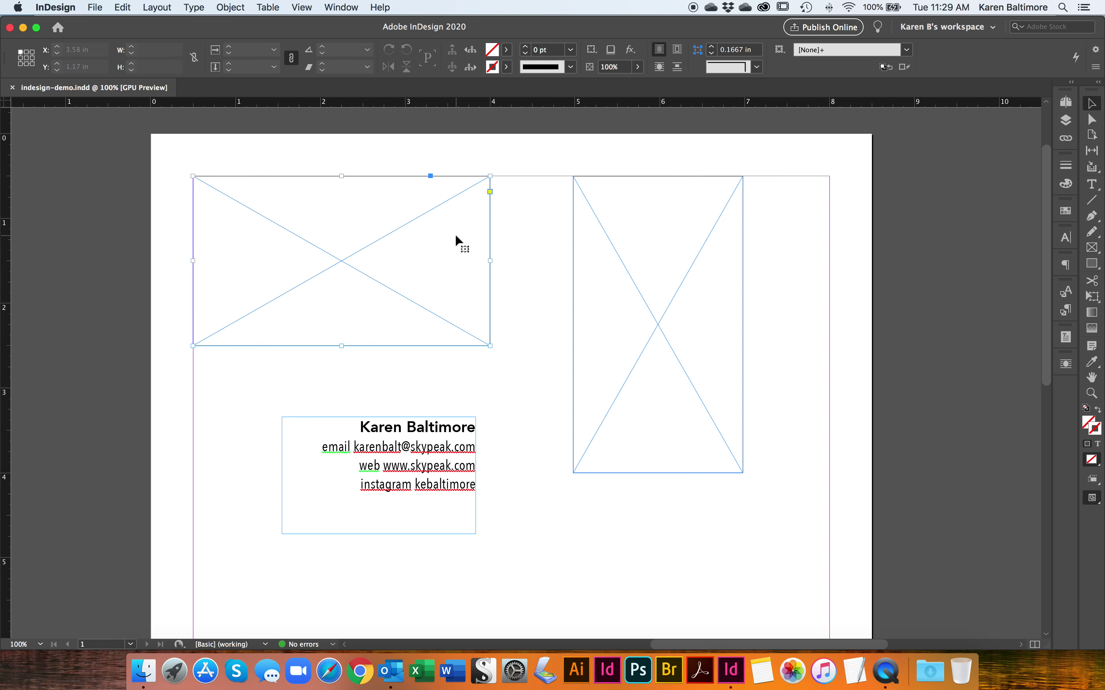
pyautogui.click(507, 68)
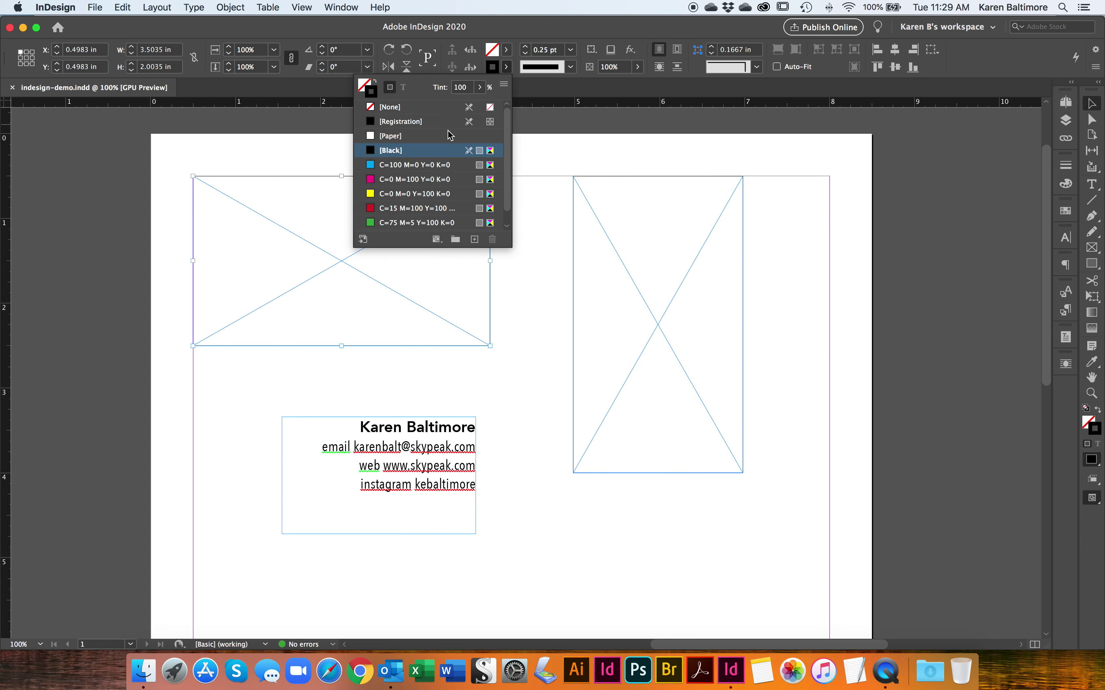
pyautogui.click(508, 68)
pyautogui.click(509, 68)
pyautogui.click(572, 50)
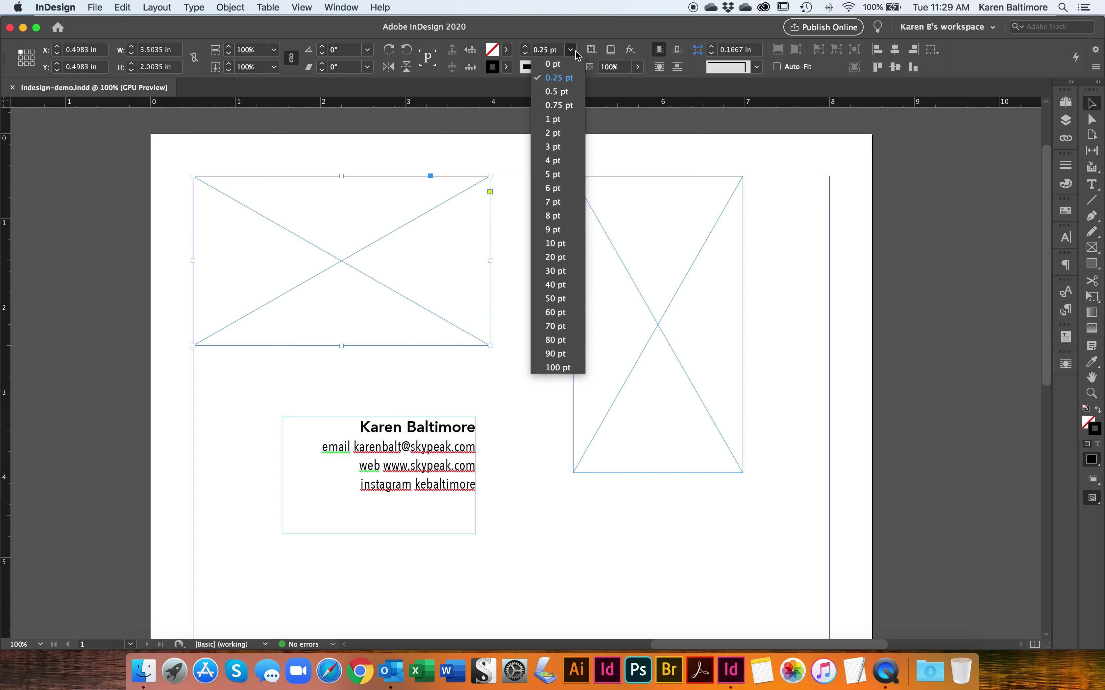
pyautogui.click(812, 202)
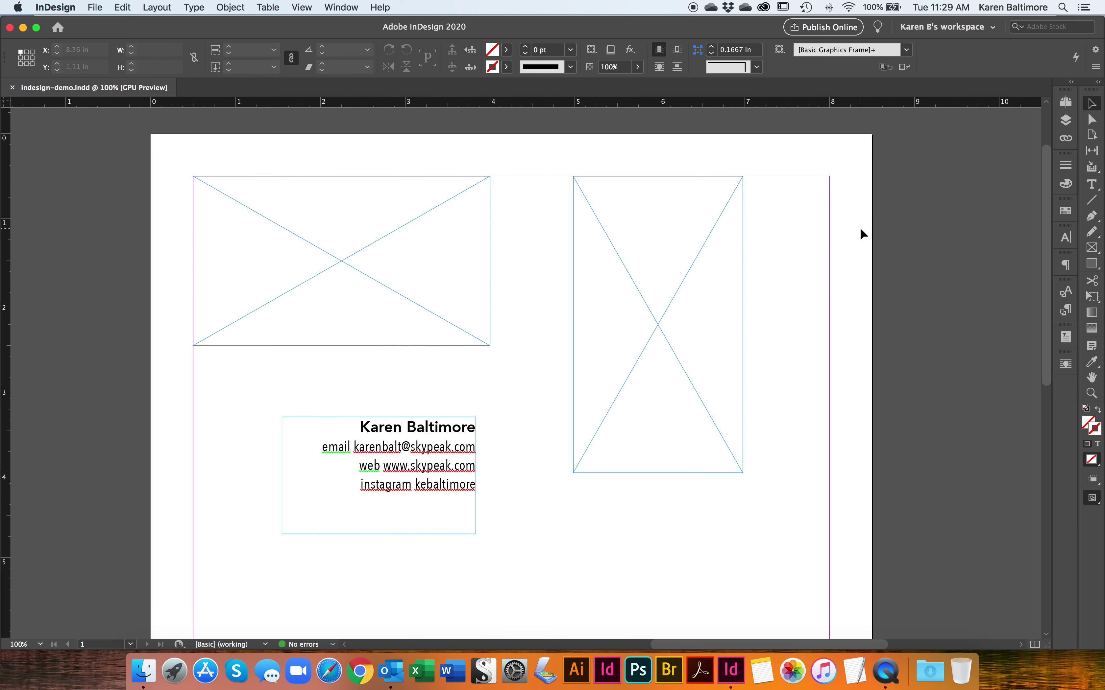
# Preview the page without guides and frame edges, and return to the normal view.
pyautogui.scroll(-1, 860, 226)
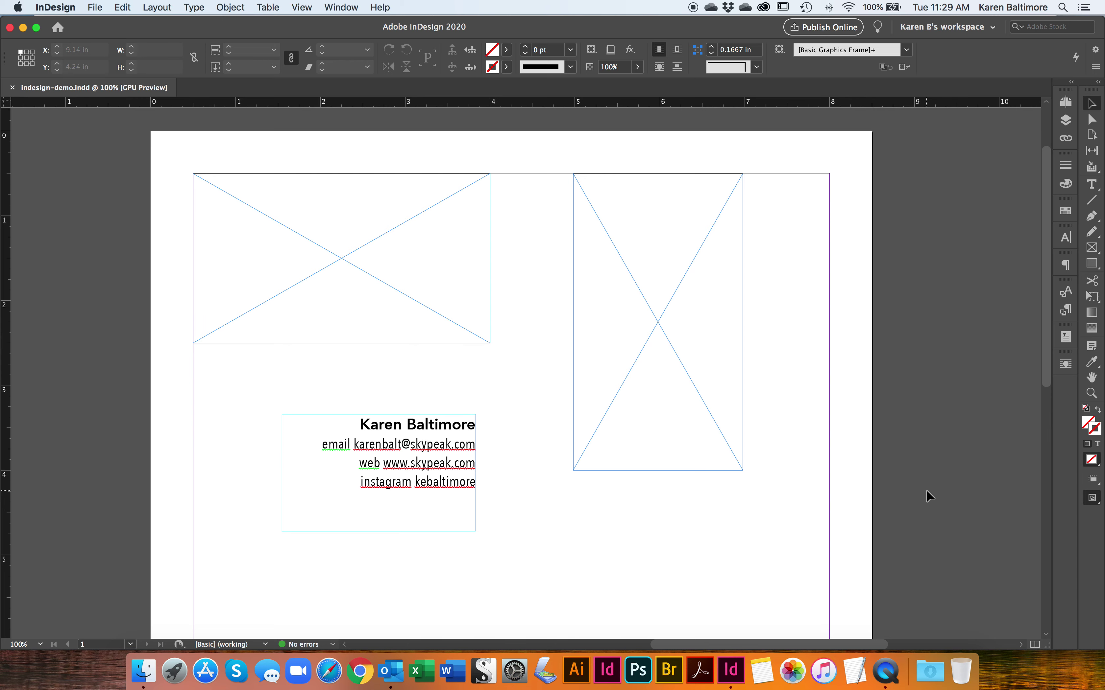
pyautogui.press('w')
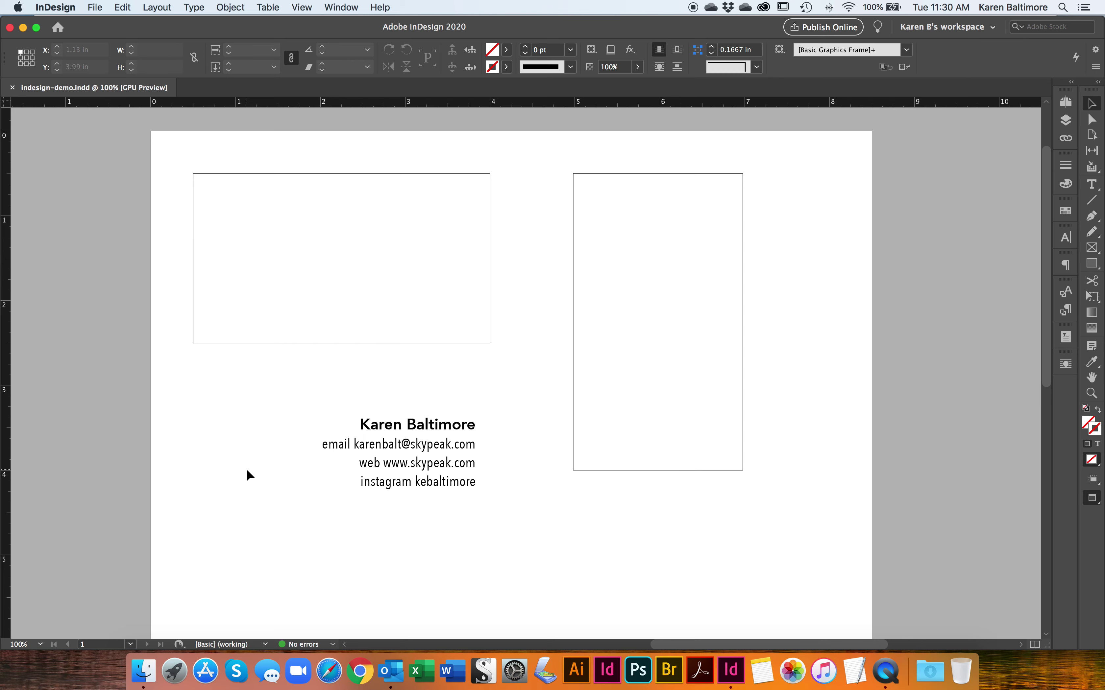
pyautogui.press('w')
# Move the contact text frame into the horizontal card frame, and paste a copy below it at about X 1.77 in, Y 3.08 in.
pyautogui.scroll(-7, 247, 470)
pyautogui.scroll(4, 247, 471)
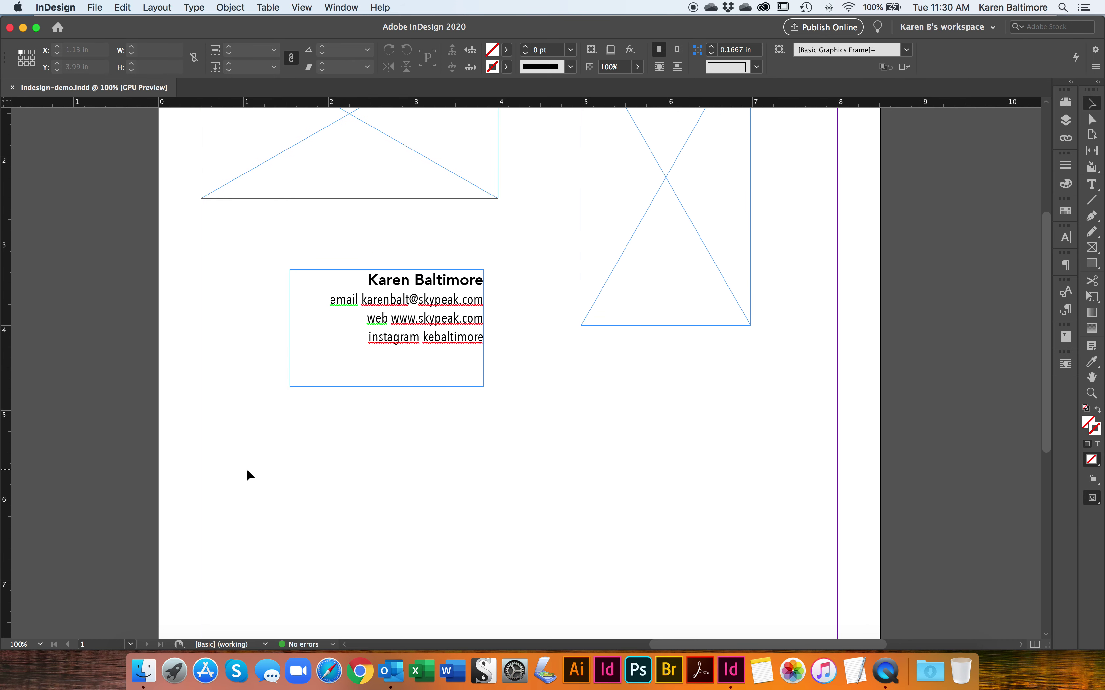
pyautogui.scroll(3, 439, 365)
pyautogui.click(432, 474)
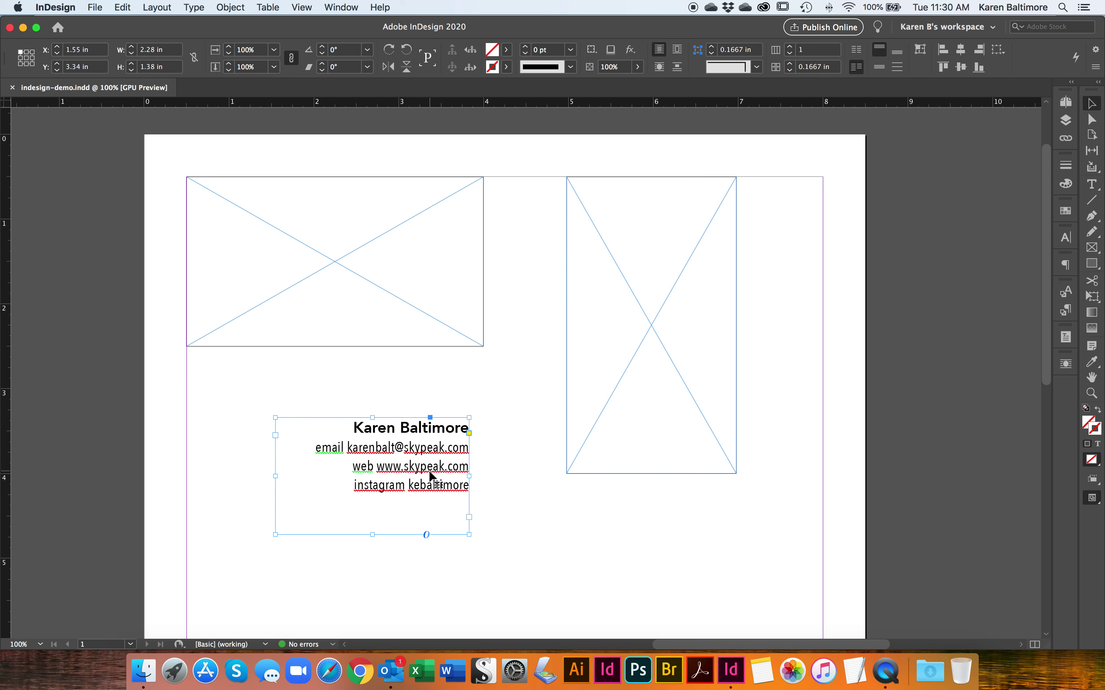
pyautogui.moveTo(432, 477); pyautogui.dragTo(425, 278)
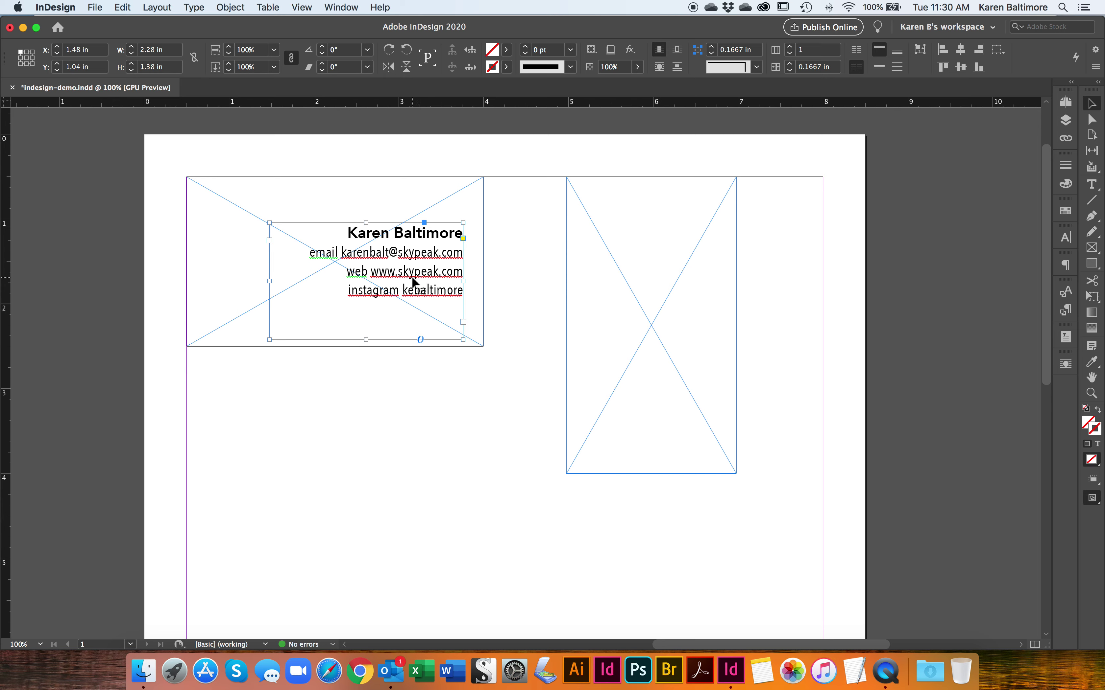
pyautogui.press('super+v')
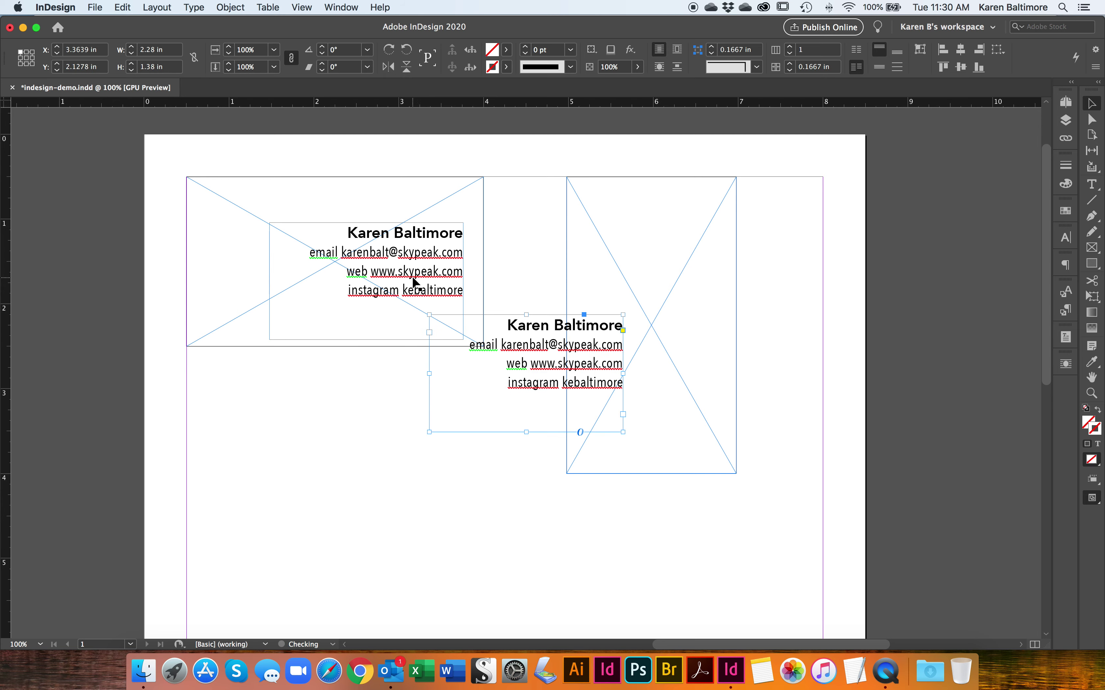
pyautogui.moveTo(574, 383); pyautogui.dragTo(437, 462)
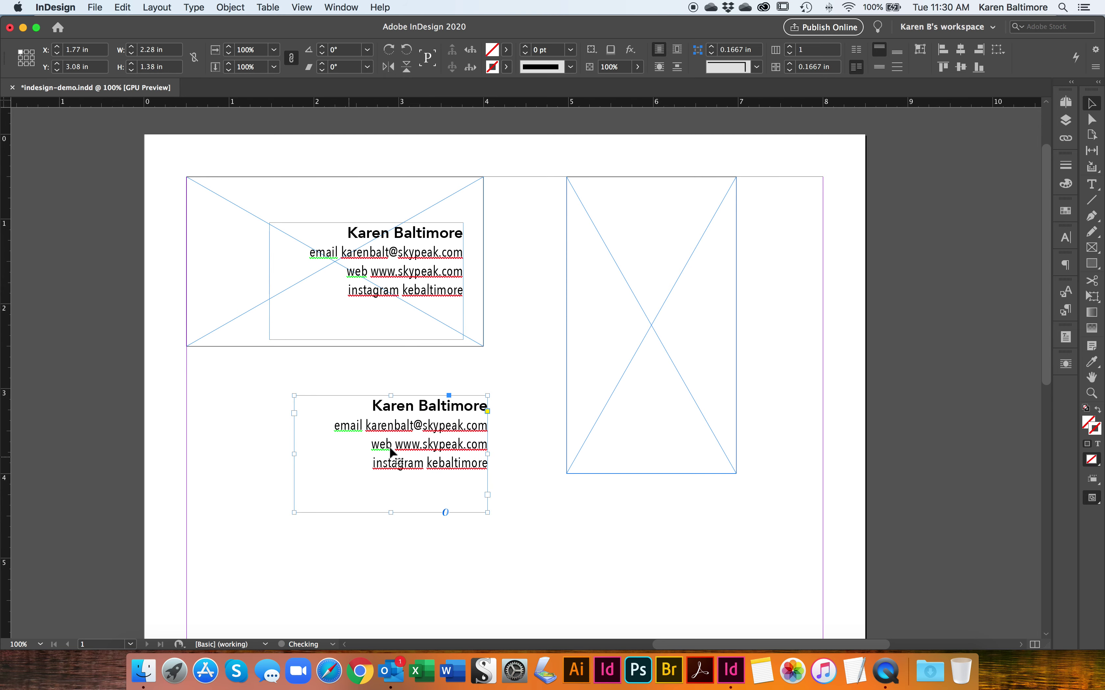
pyautogui.doubleClick(419, 408)
pyautogui.doubleClick(444, 407)
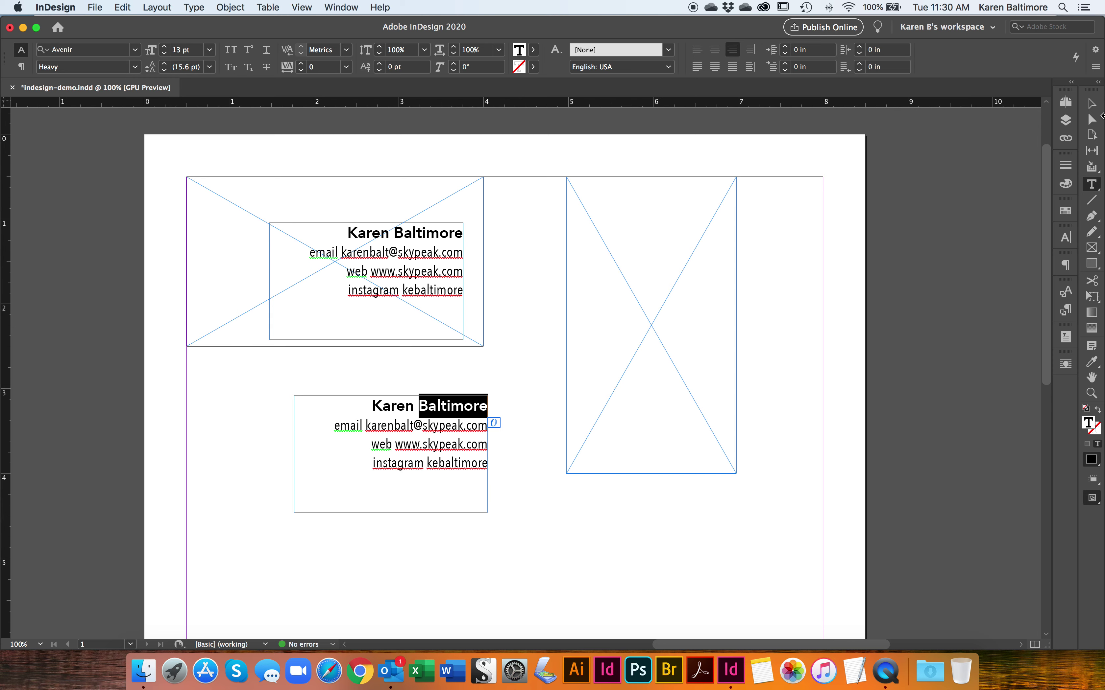
pyautogui.click(1093, 105)
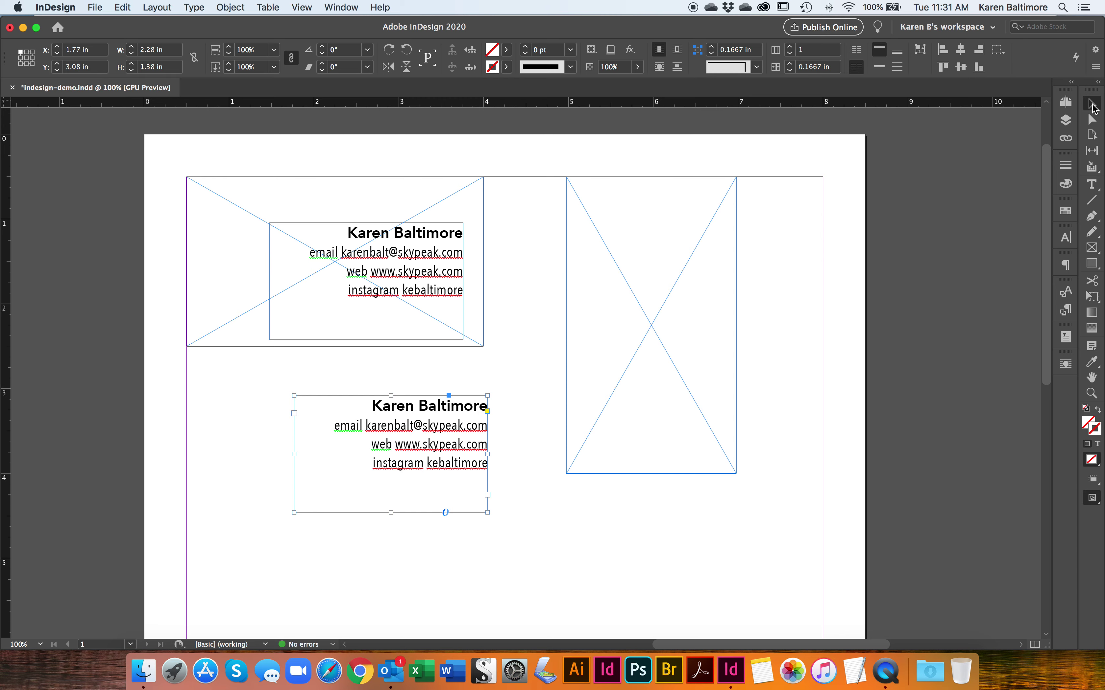
# Move the copied contact text frame to about X 0.845 in, Y 3.39 in, and duplicate it at about X 4.36 in, Y 5.14 in.
pyautogui.scroll(-10, 650, 414)
pyautogui.scroll(3, 489, 308)
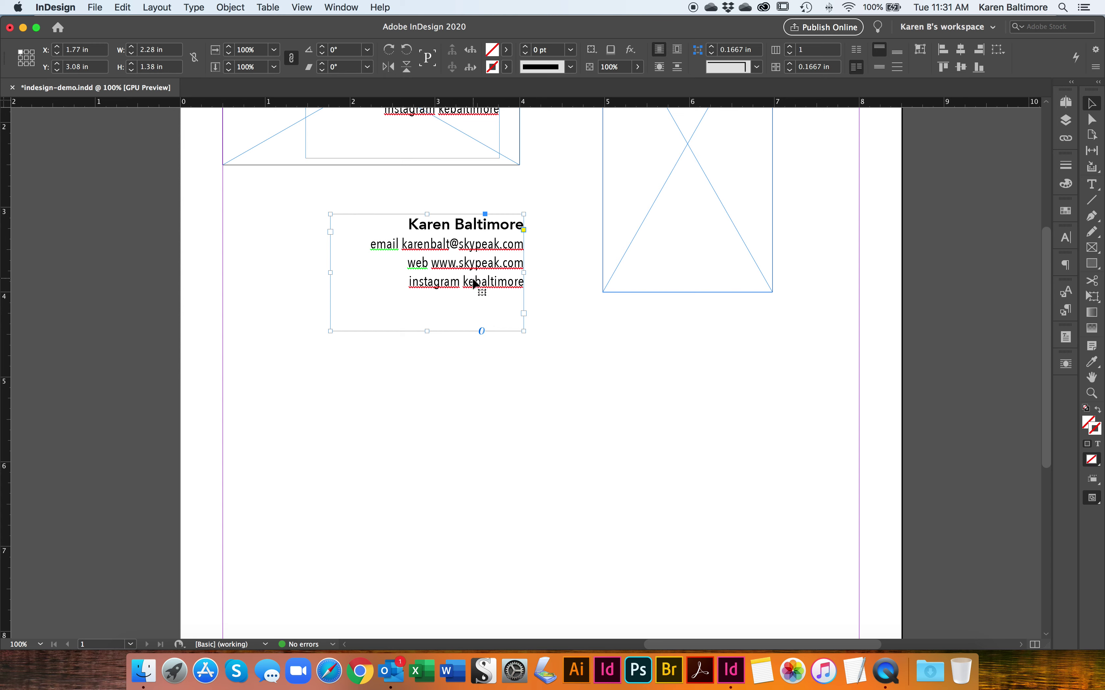
pyautogui.moveTo(482, 277); pyautogui.dragTo(399, 300)
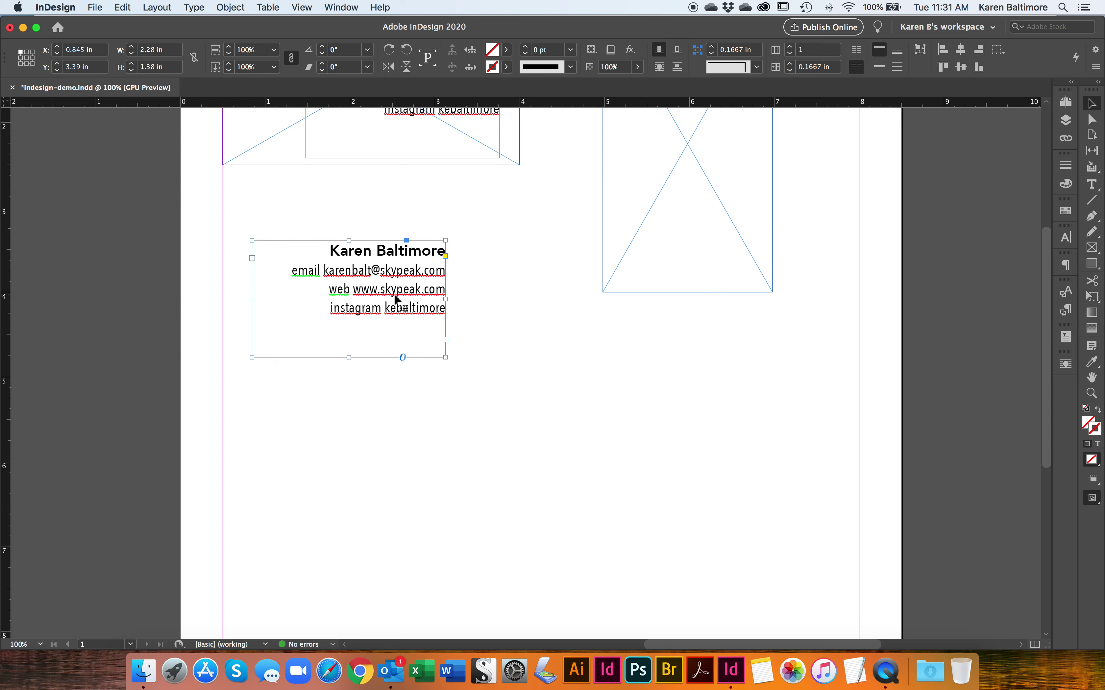
pyautogui.moveTo(397, 299); pyautogui.dragTo(693, 446)
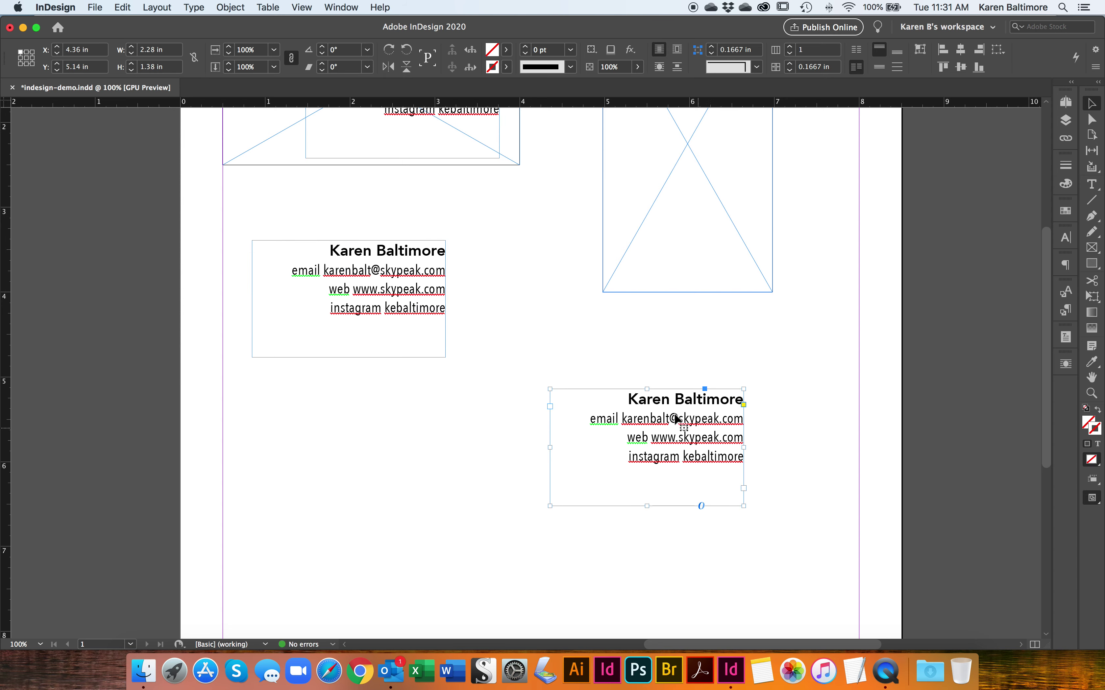
# Delete the email, web and instagram lines from the text frame below the horizontal card, and left-align the remaining name.
pyautogui.doubleClick(381, 276)
pyautogui.moveTo(444, 310); pyautogui.dragTo(293, 269)
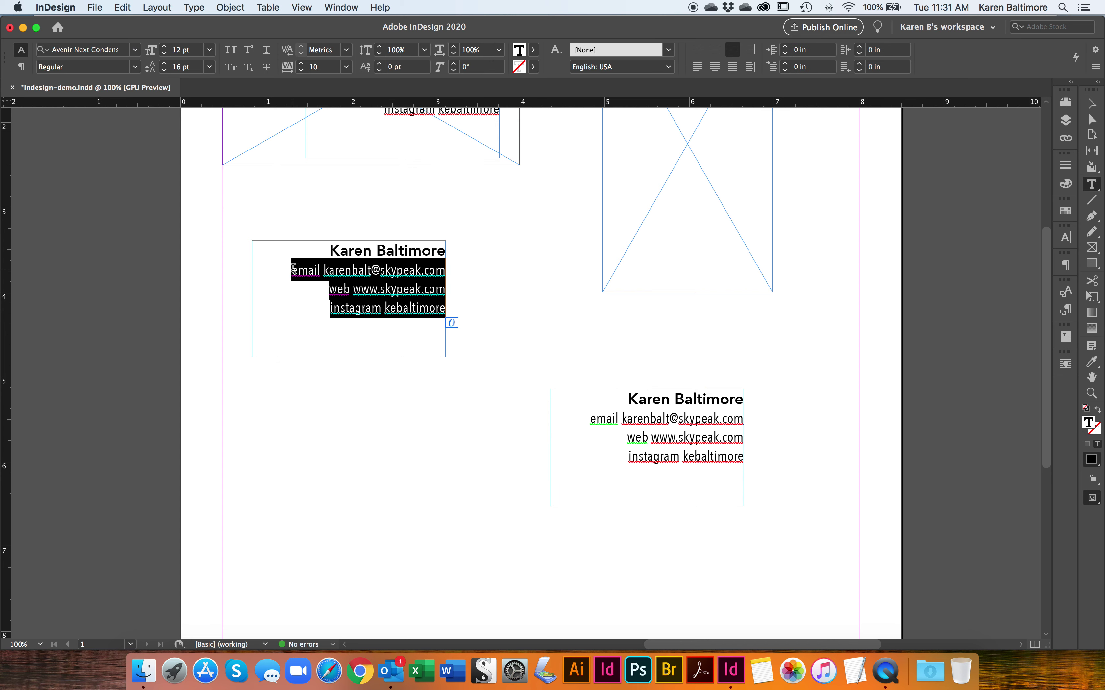
pyautogui.press('BackSpace')
pyautogui.press('super+a')
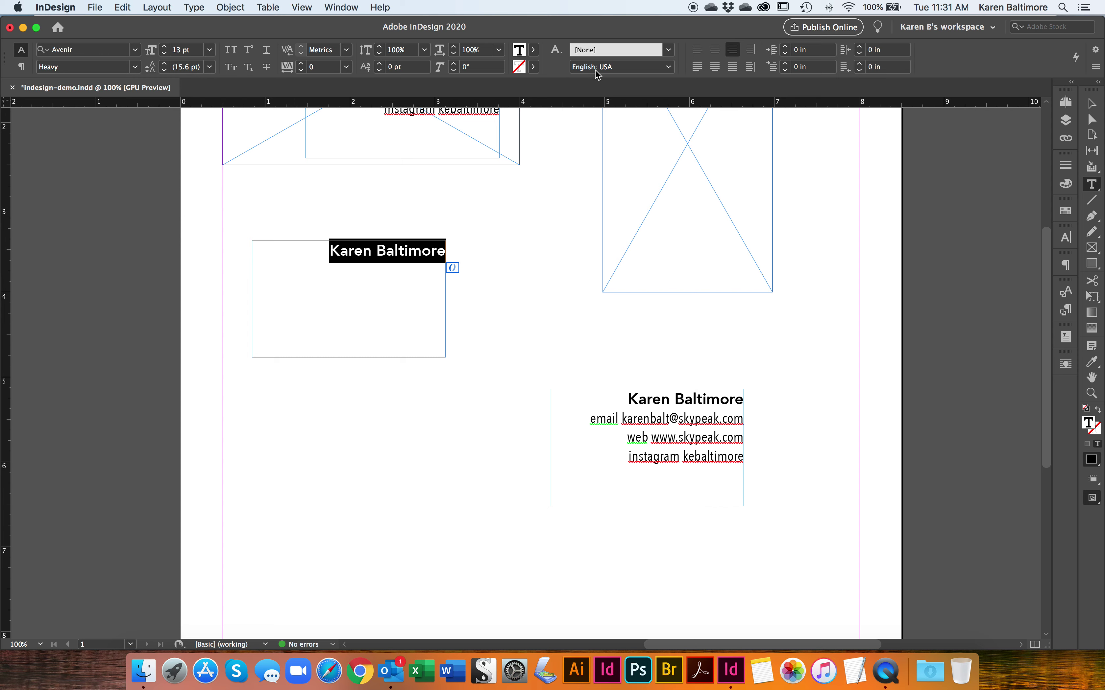
pyautogui.click(697, 49)
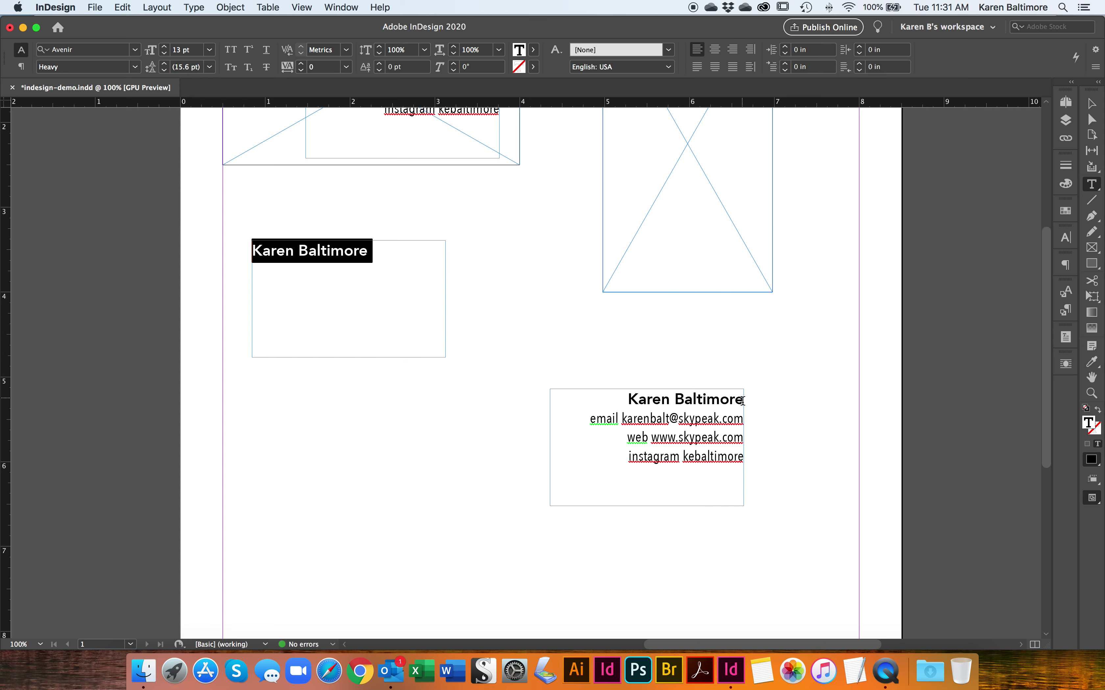
# Delete the name from the duplicated text frame, keeping its email, web and instagram lines.
pyautogui.click(752, 406)
pyautogui.click(744, 399)
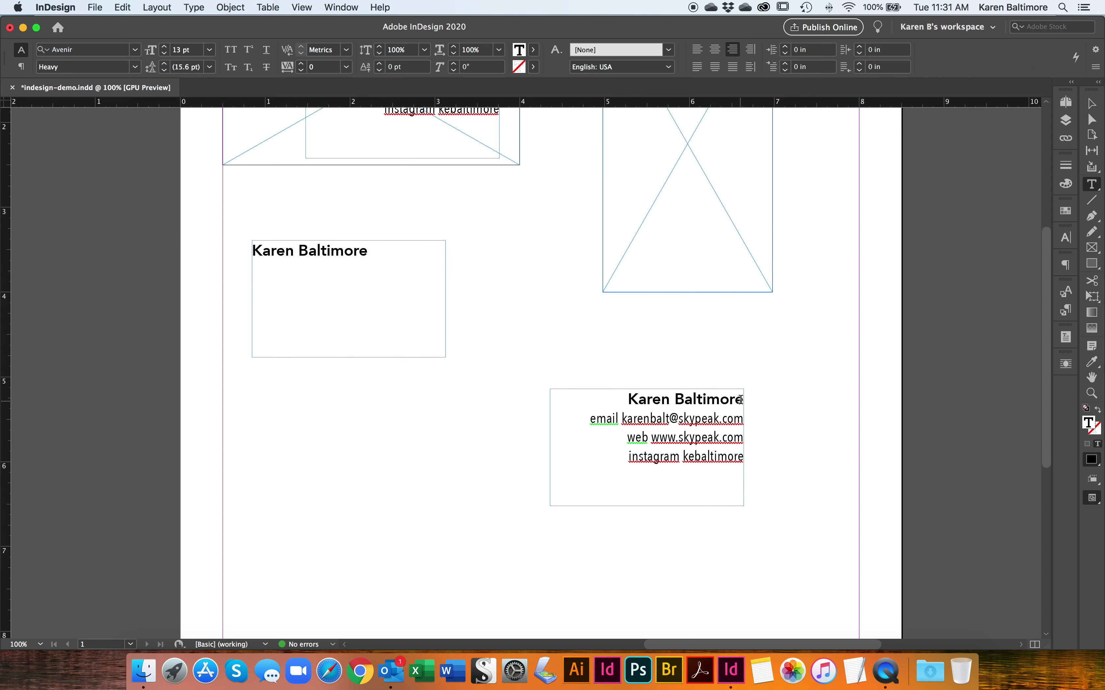
pyautogui.moveTo(743, 398); pyautogui.dragTo(632, 395)
pyautogui.press('BackSpace')
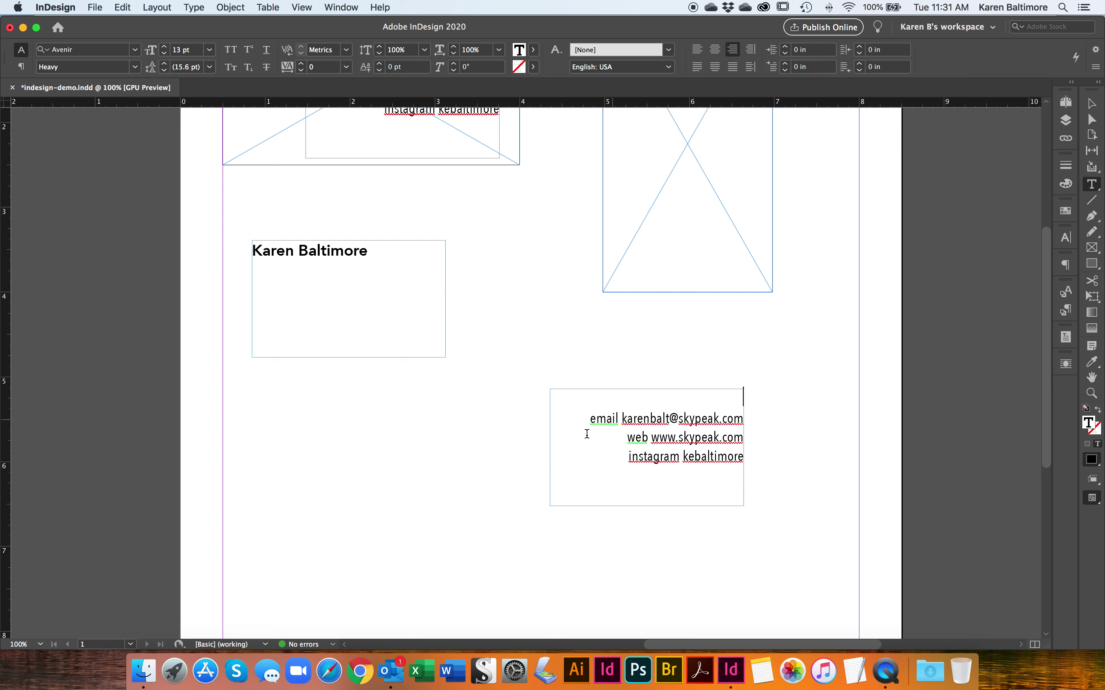
# Try left alignment on all text in the email, web and instagram frame, and restore right alignment.
pyautogui.press('super+a')
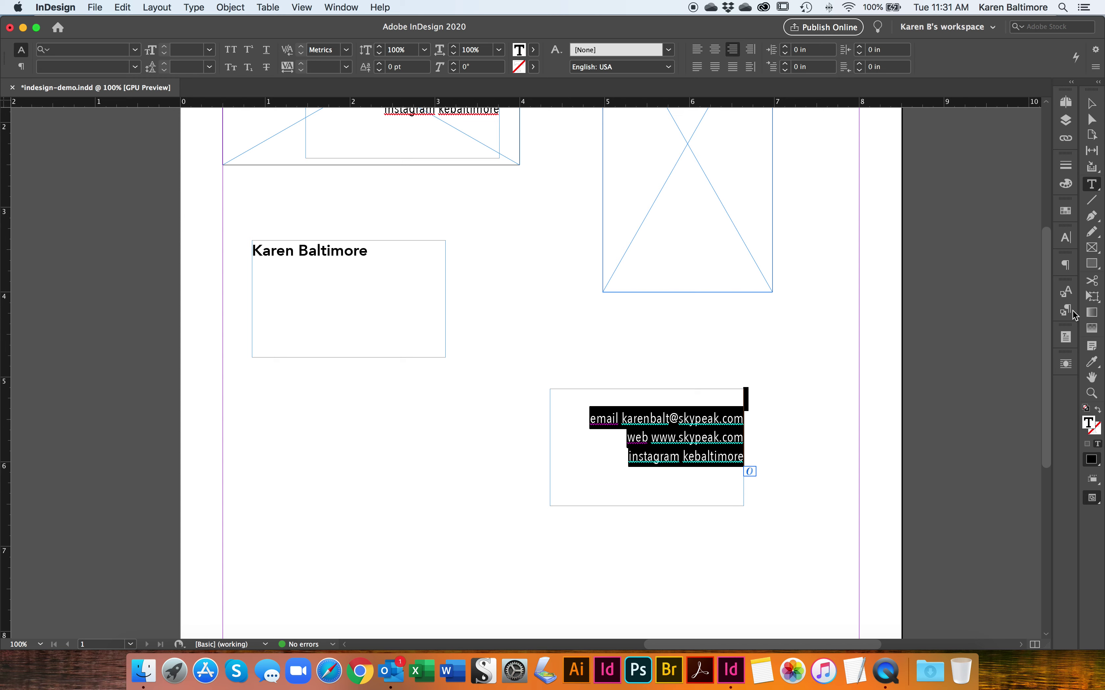
pyautogui.click(699, 48)
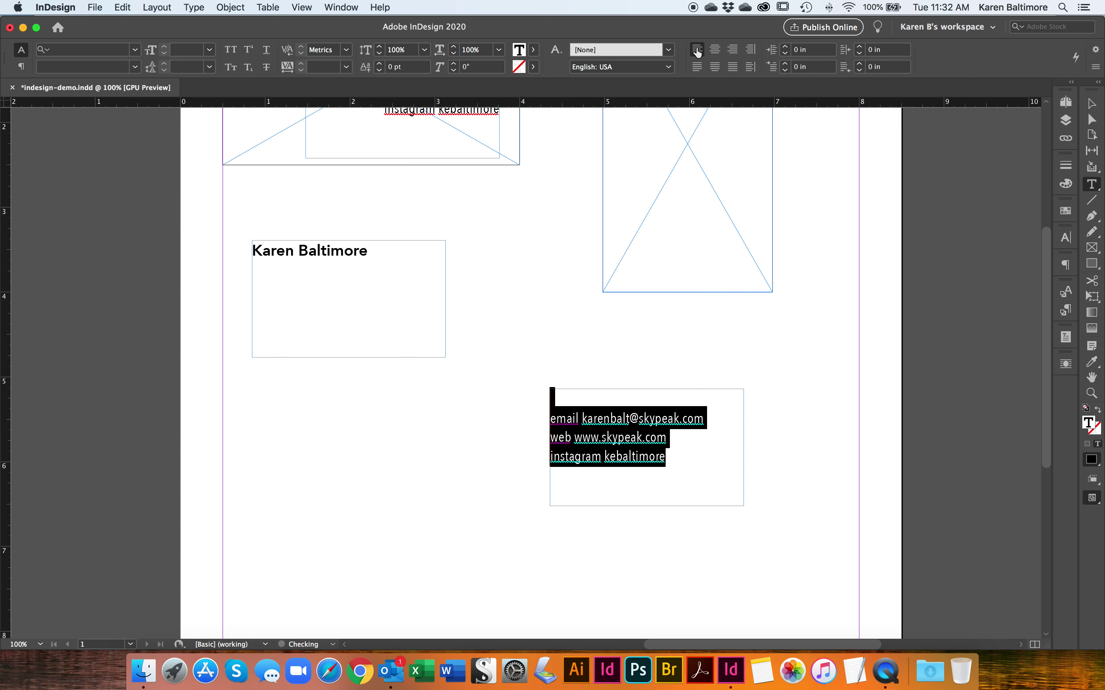
pyautogui.click(733, 51)
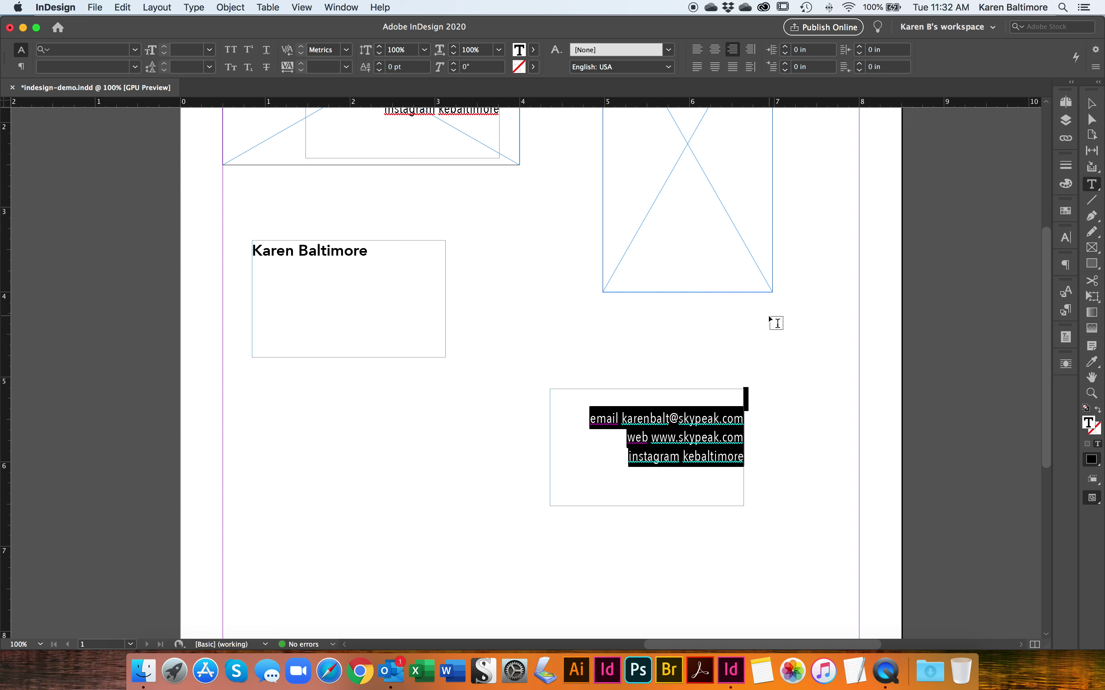
pyautogui.press('Escape')
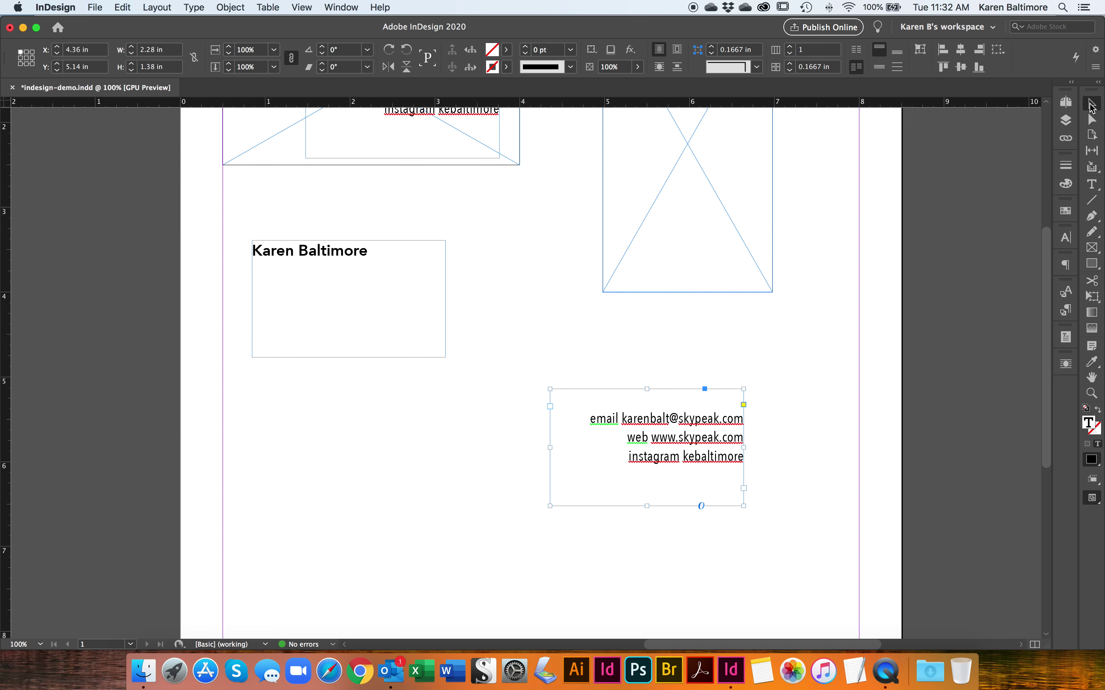
# Move the name frame over the contact details frame at about X 3.76 in, Y 5.1 in, and delete the blank line above the email line.
pyautogui.moveTo(383, 309); pyautogui.dragTo(624, 450)
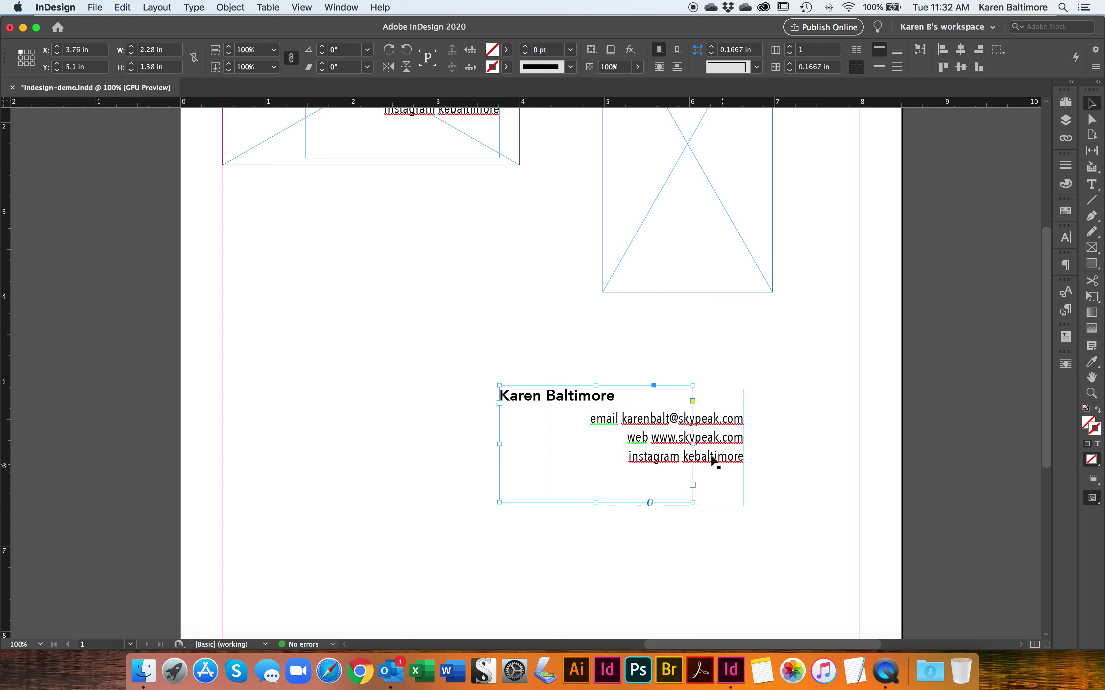
pyautogui.doubleClick(650, 395)
pyautogui.click(711, 403)
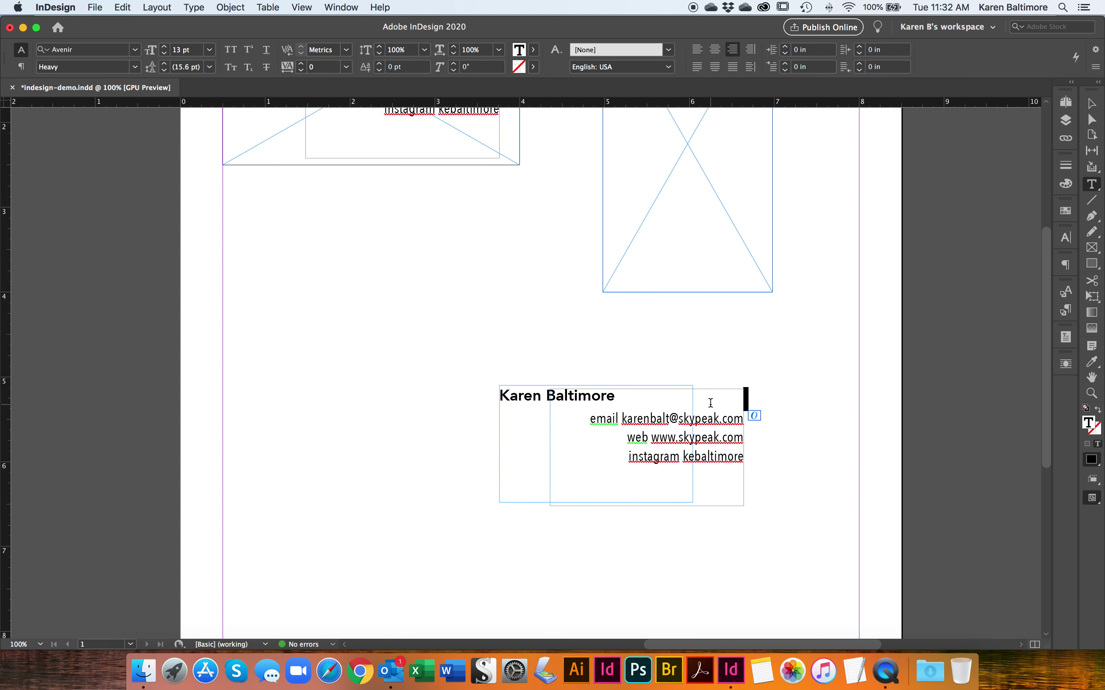
pyautogui.press('Delete')
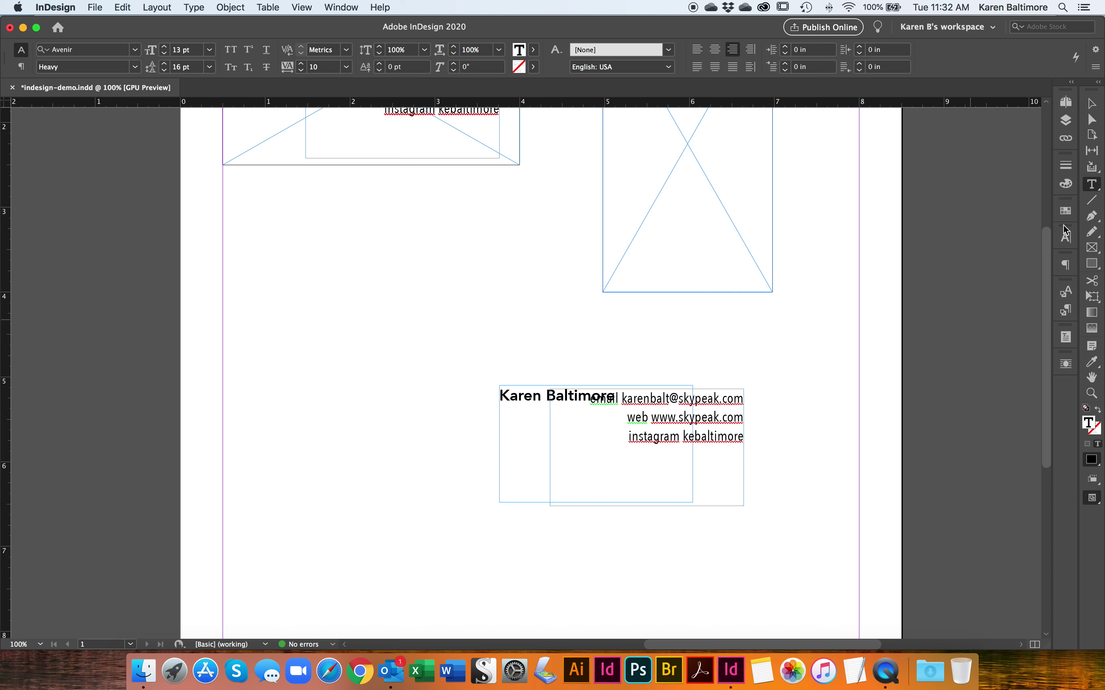
# Shift the name frame further left so its top edge aligns with the contact details frame and the texts no longer overlap.
pyautogui.click(1093, 104)
pyautogui.moveTo(588, 440); pyautogui.dragTo(486, 442)
pyautogui.click(799, 443)
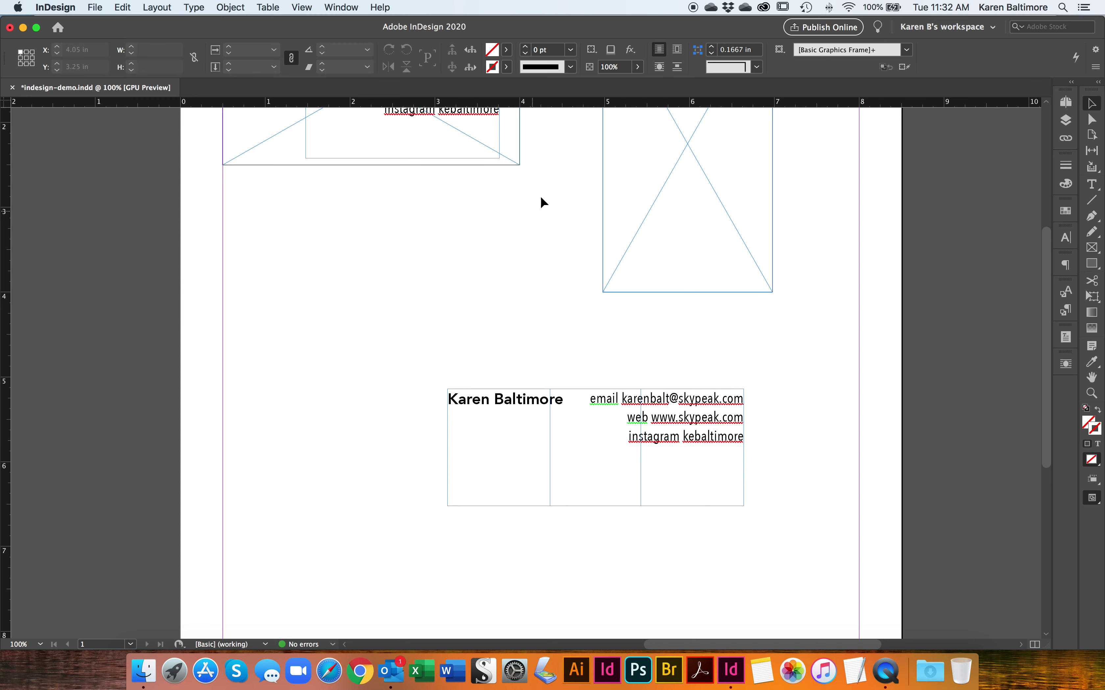
# Check the layout in Preview screen mode without frame edges and guides, and return to Normal mode.
pyautogui.click(302, 7)
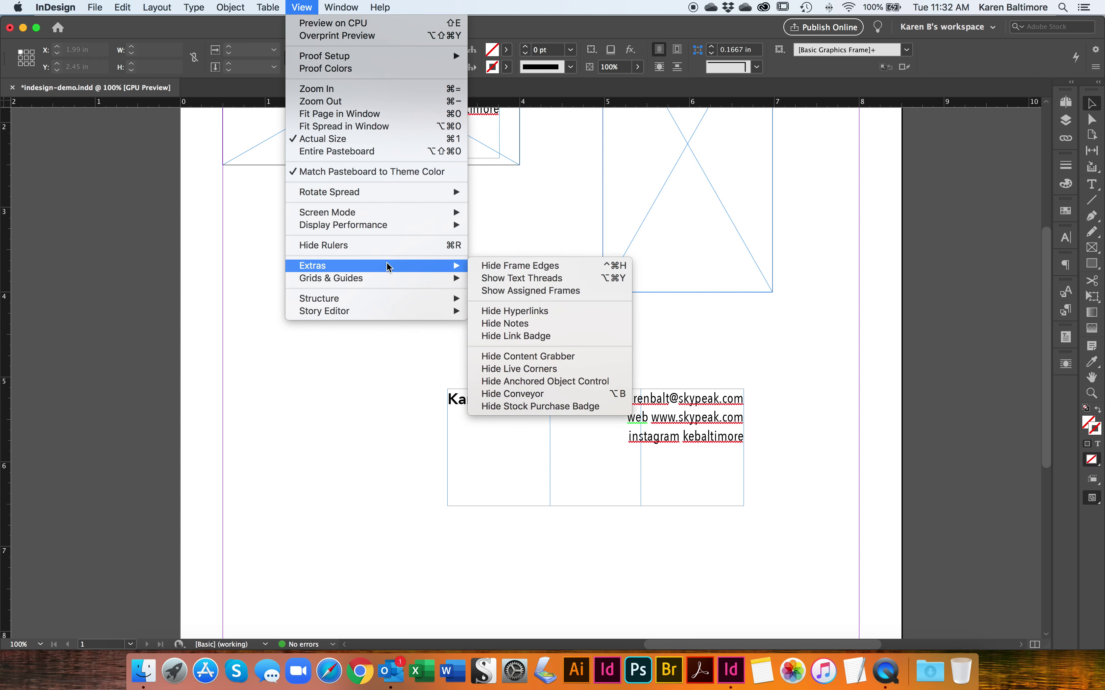
pyautogui.moveTo(405, 215)
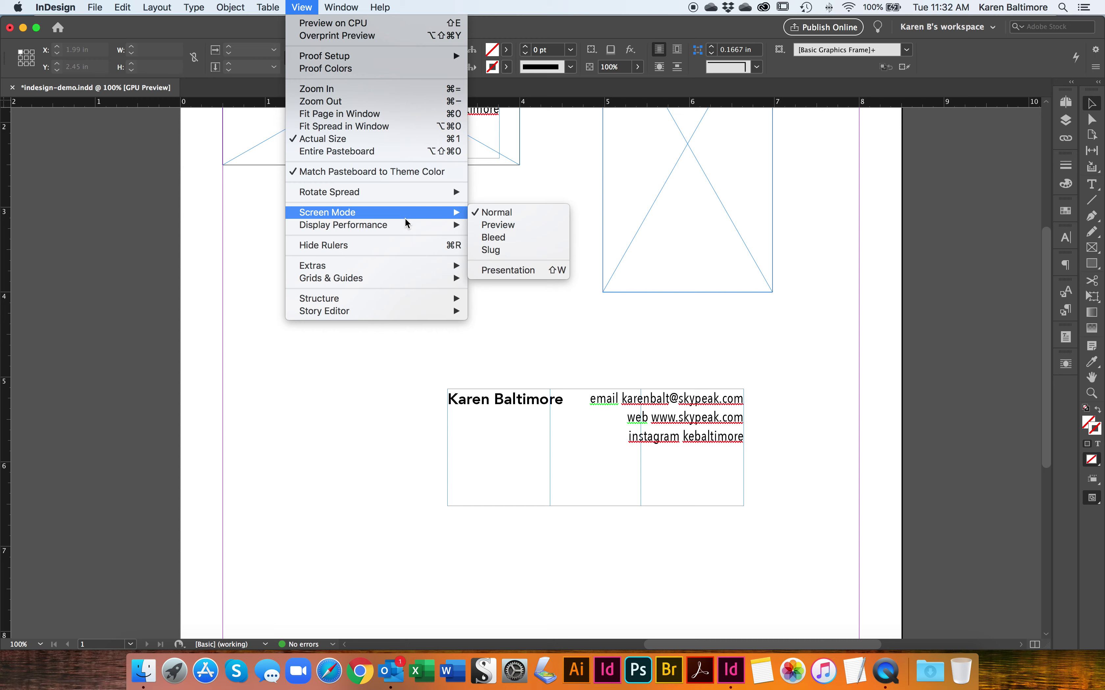
pyautogui.click(480, 225)
pyautogui.press('w')
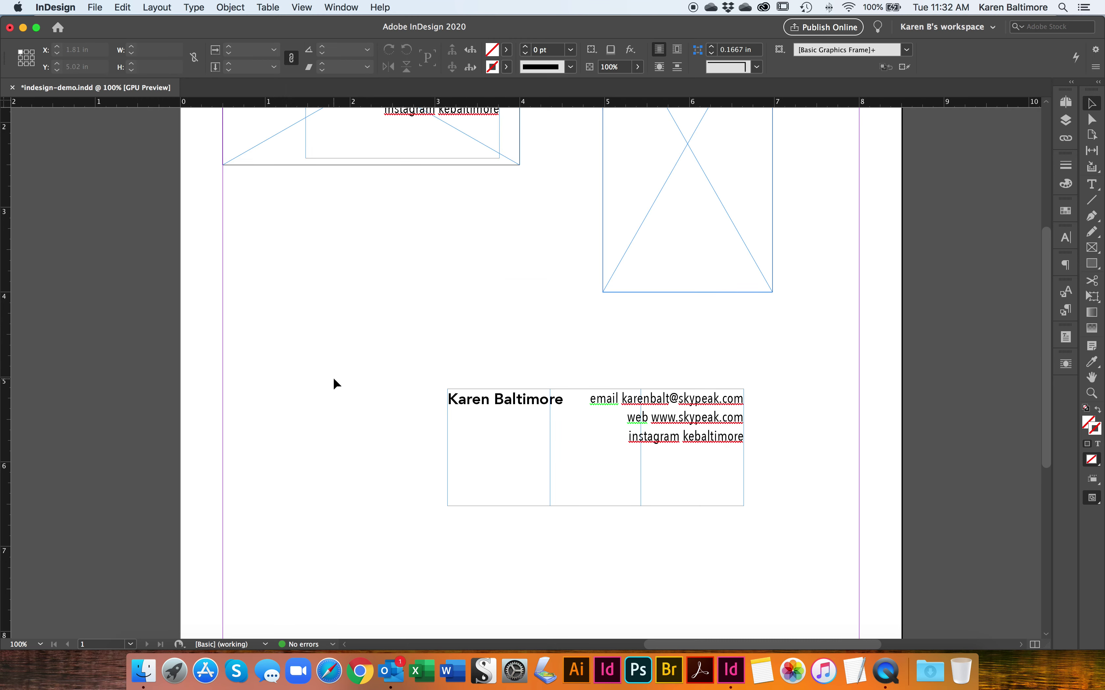
pyautogui.press('w')
pyautogui.press('w')
# Move the name frame to about X 1.22 in, Y 3.93 in, and set the name's font to Beyond The Mountains.
pyautogui.moveTo(497, 414); pyautogui.dragTo(333, 312)
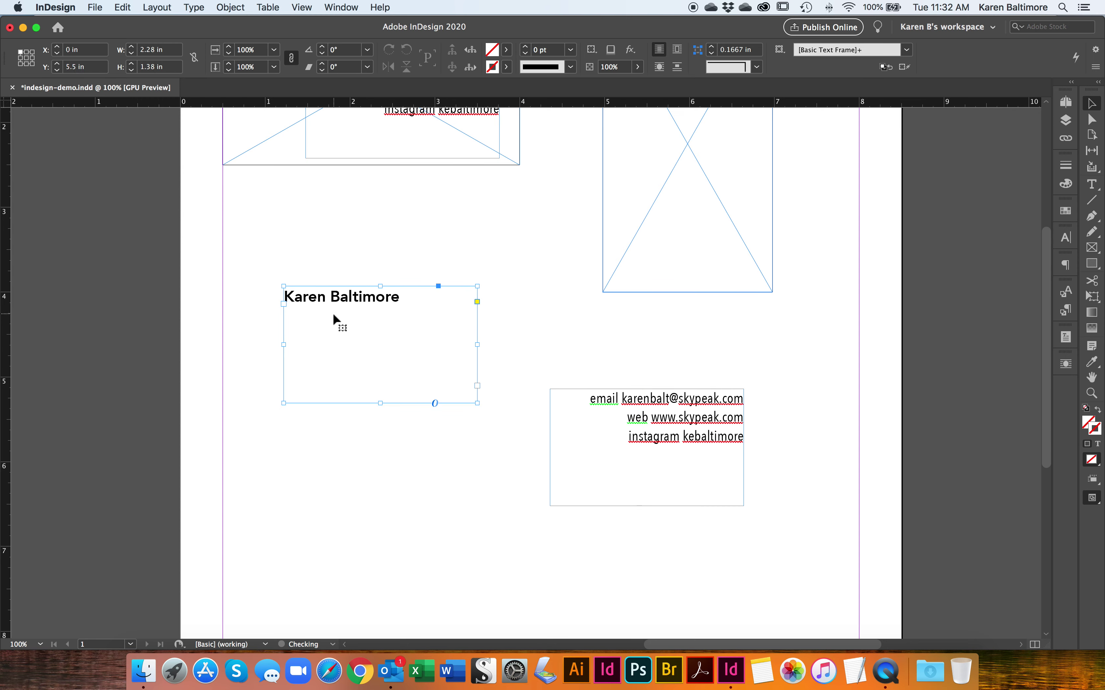
pyautogui.tripleClick(342, 299)
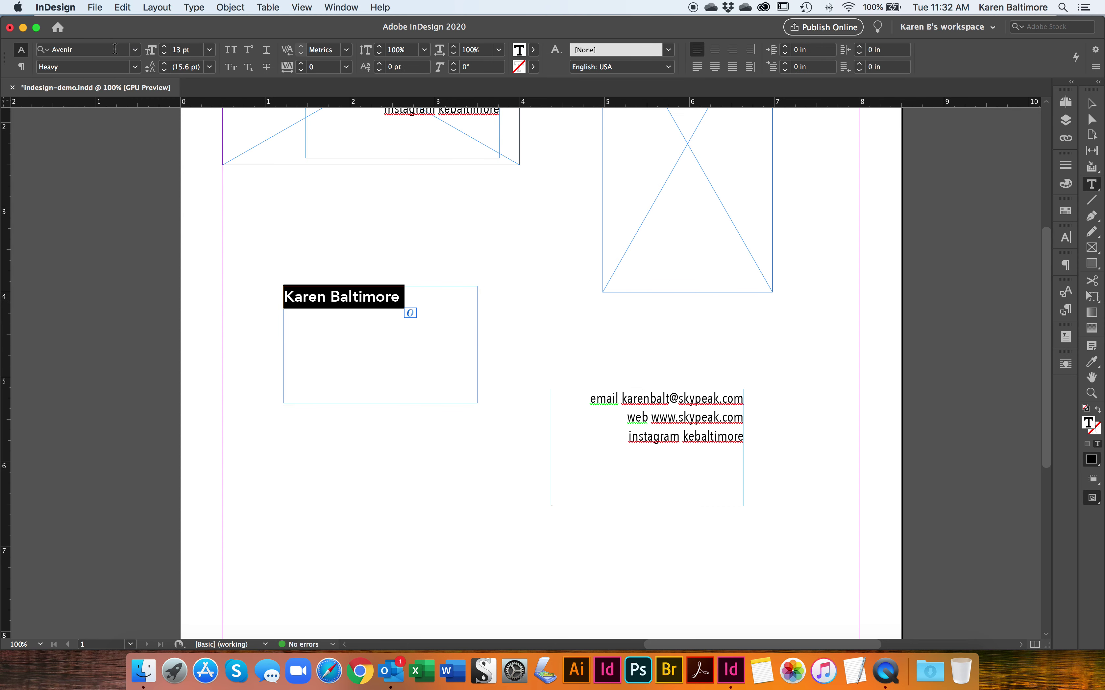
pyautogui.click(135, 50)
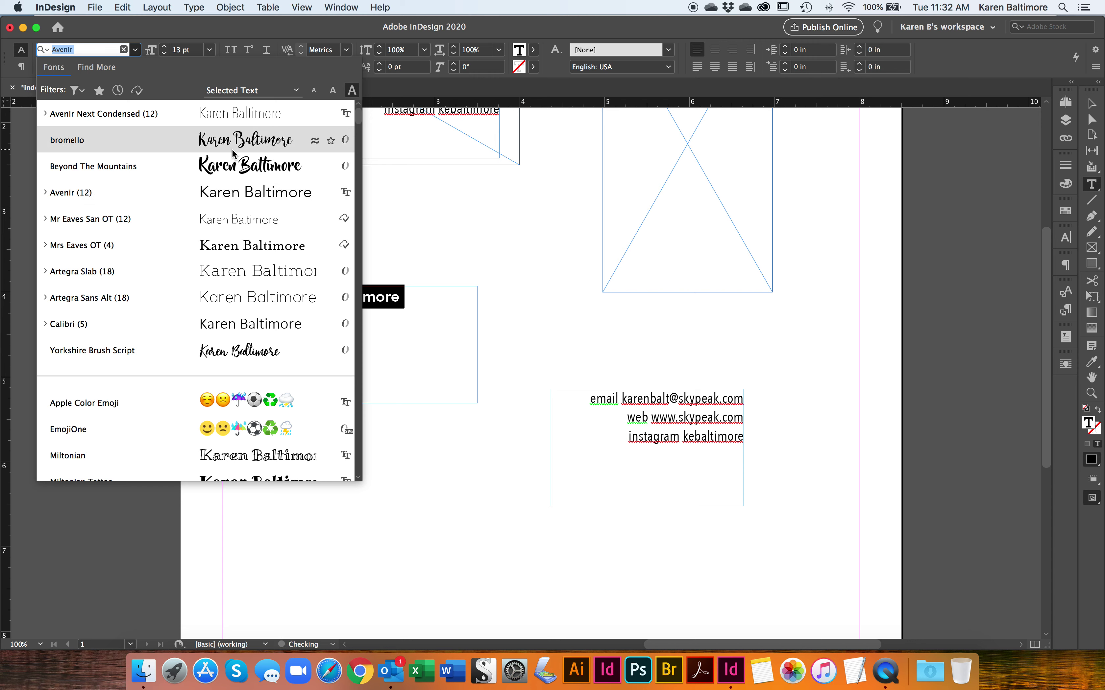
pyautogui.click(240, 176)
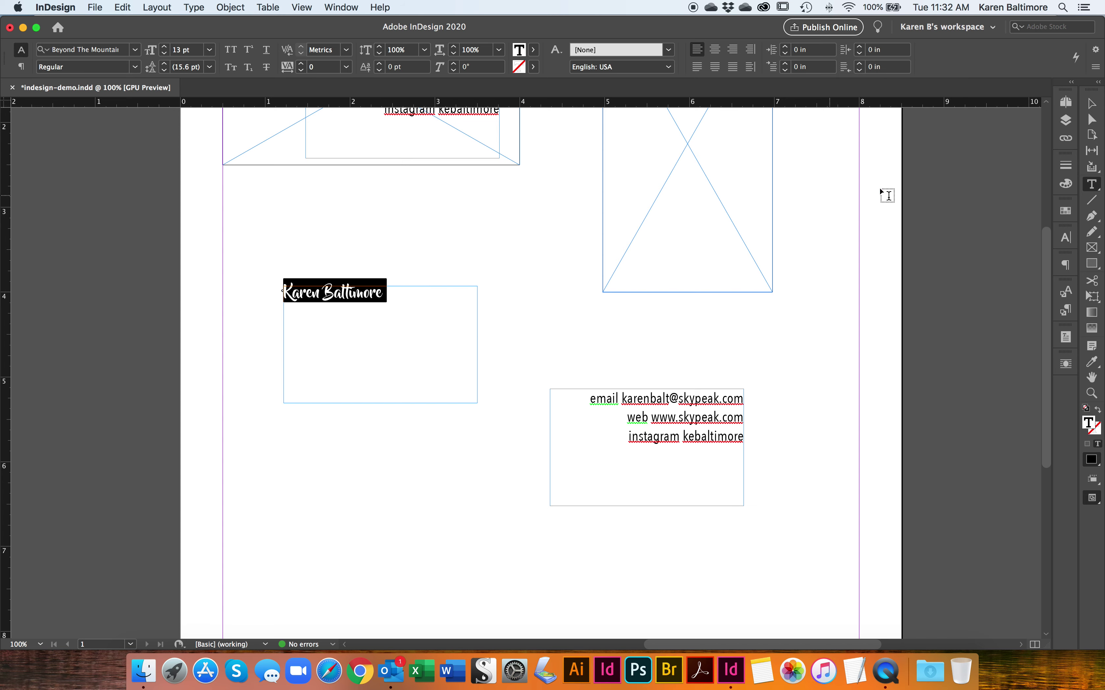
pyautogui.click(1101, 105)
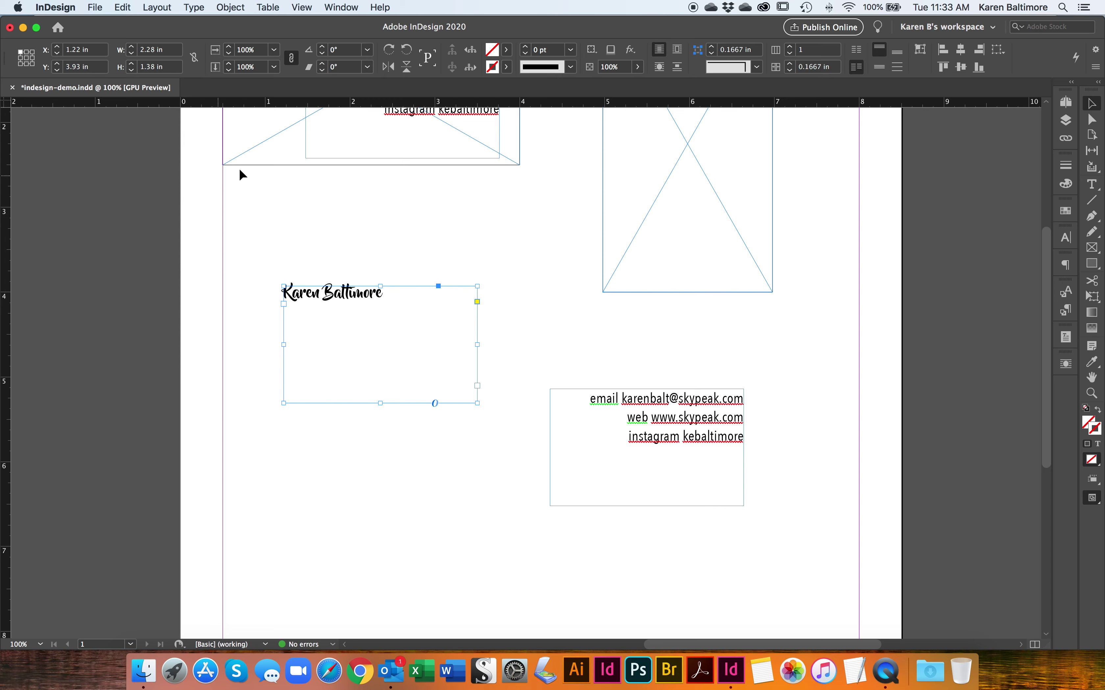
# Examine the font list and its classification and property filters for the selected name text.
pyautogui.doubleClick(336, 291)
pyautogui.tripleClick(336, 291)
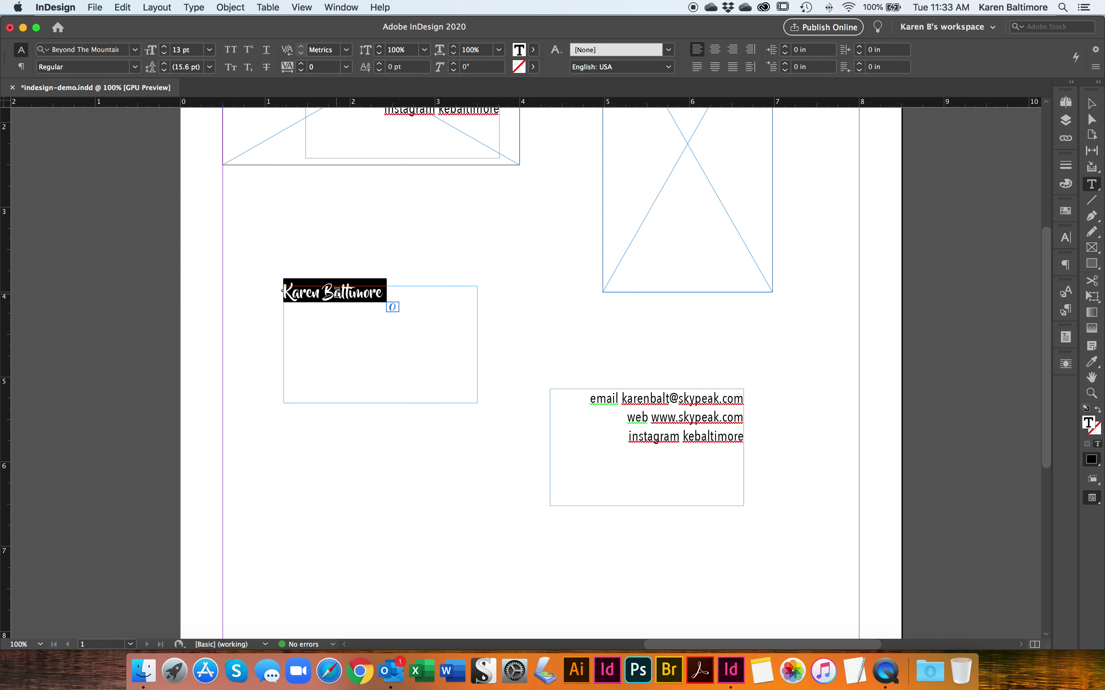
pyautogui.click(533, 50)
pyautogui.click(533, 38)
pyautogui.click(136, 49)
pyautogui.click(156, 42)
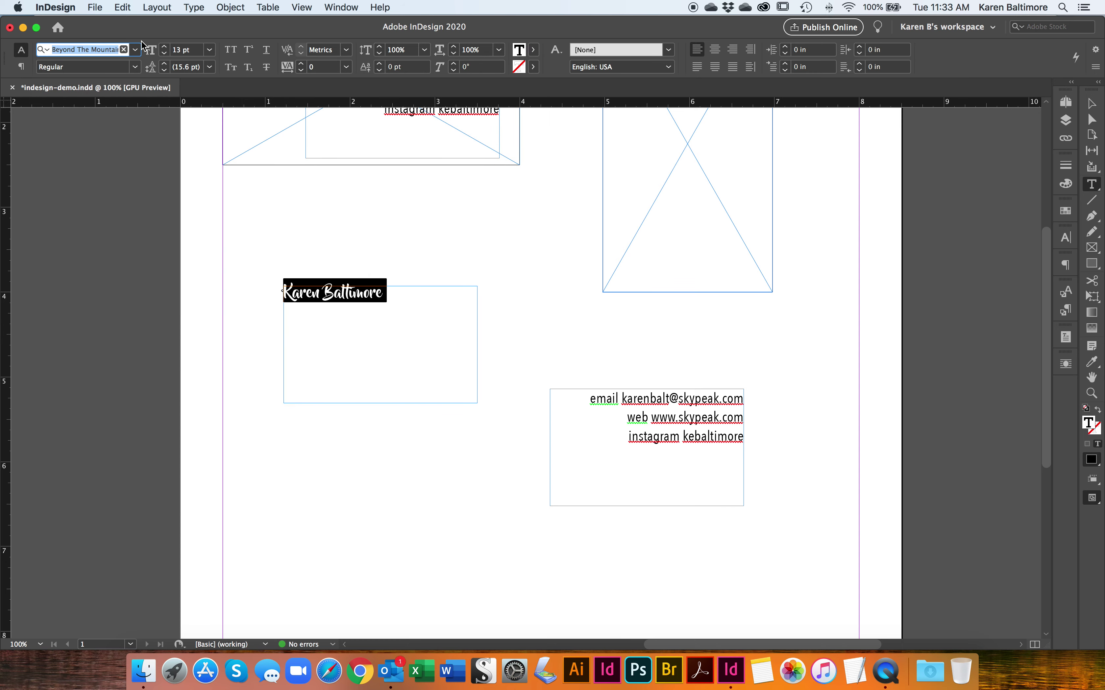
pyautogui.click(135, 50)
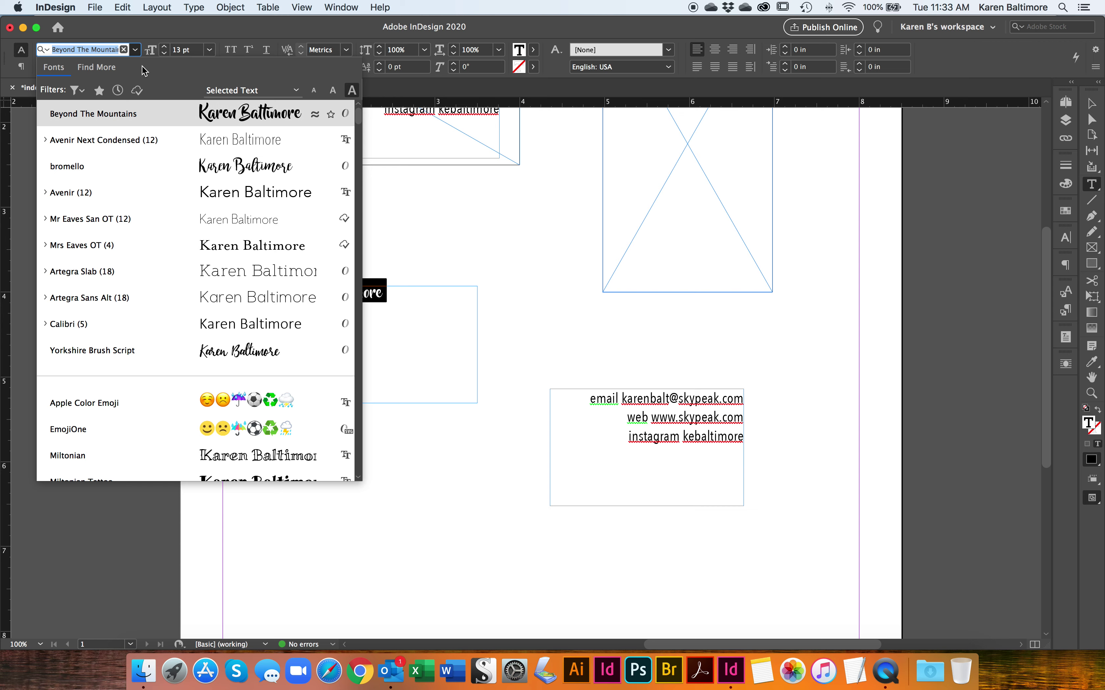
pyautogui.click(82, 91)
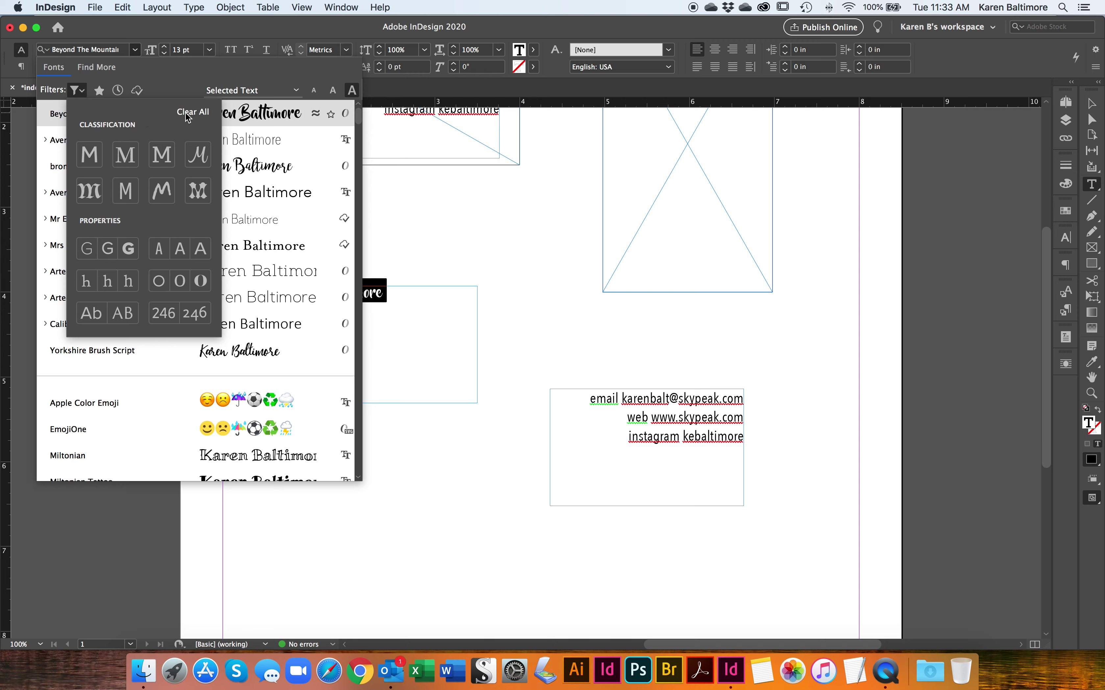
pyautogui.click(411, 212)
pyautogui.click(418, 296)
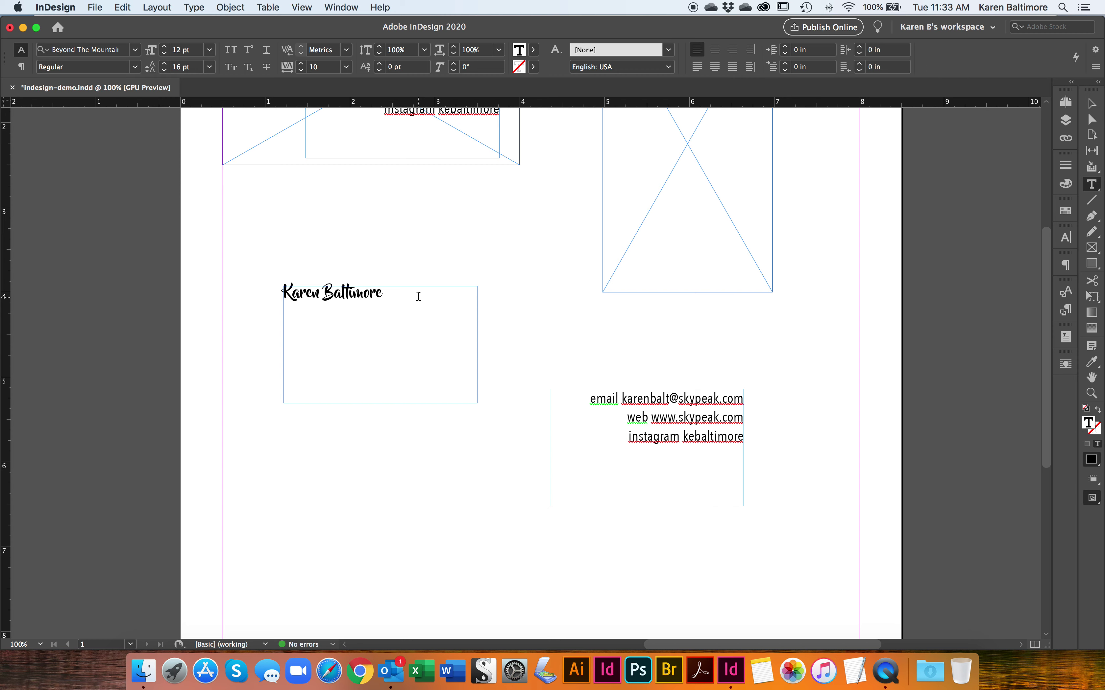
# Select the vertical card frame and look through the available fill swatches.
pyautogui.click(1096, 102)
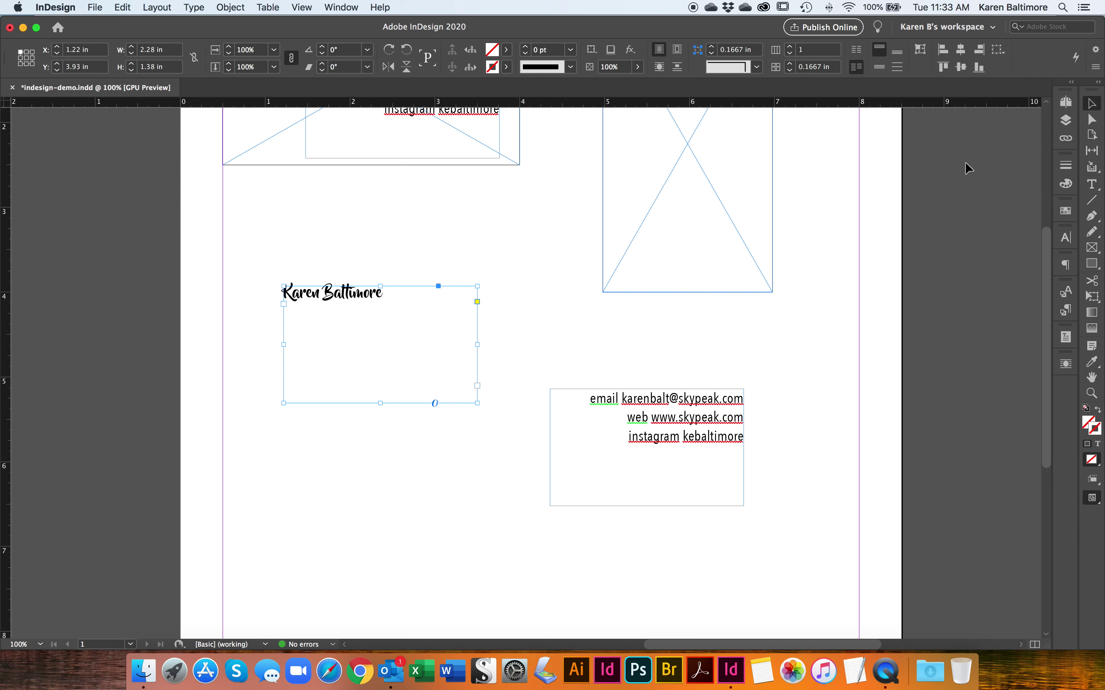
pyautogui.scroll(2, 826, 232)
pyautogui.scroll(6, 825, 232)
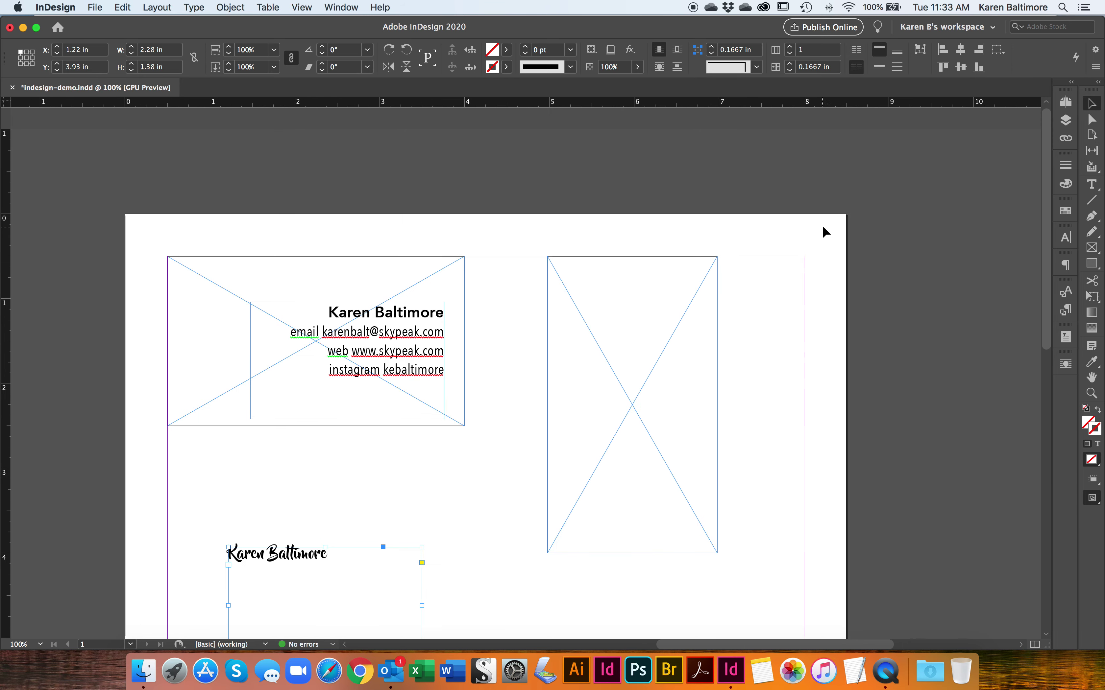
pyautogui.click(663, 375)
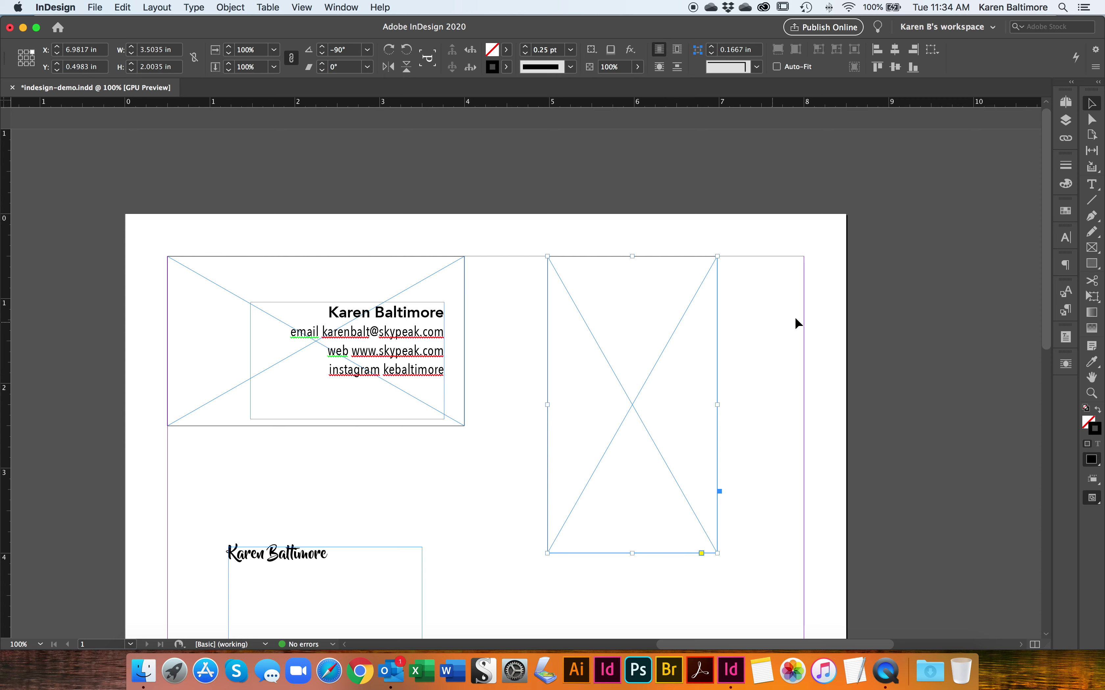
pyautogui.click(508, 51)
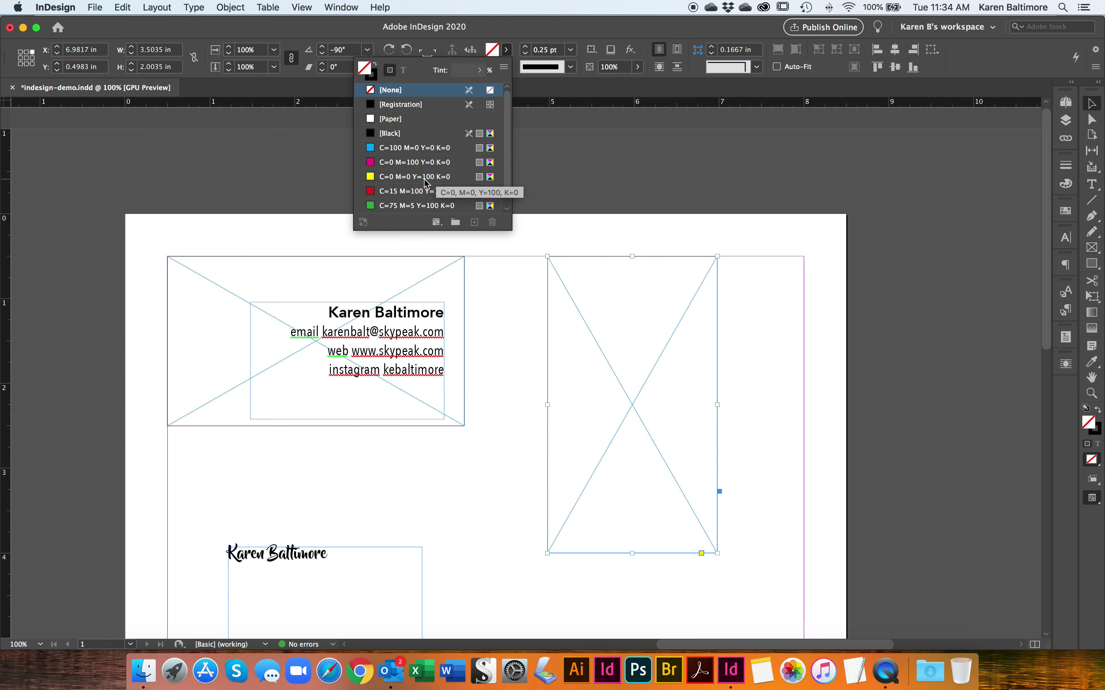
pyautogui.scroll(-1, 427, 183)
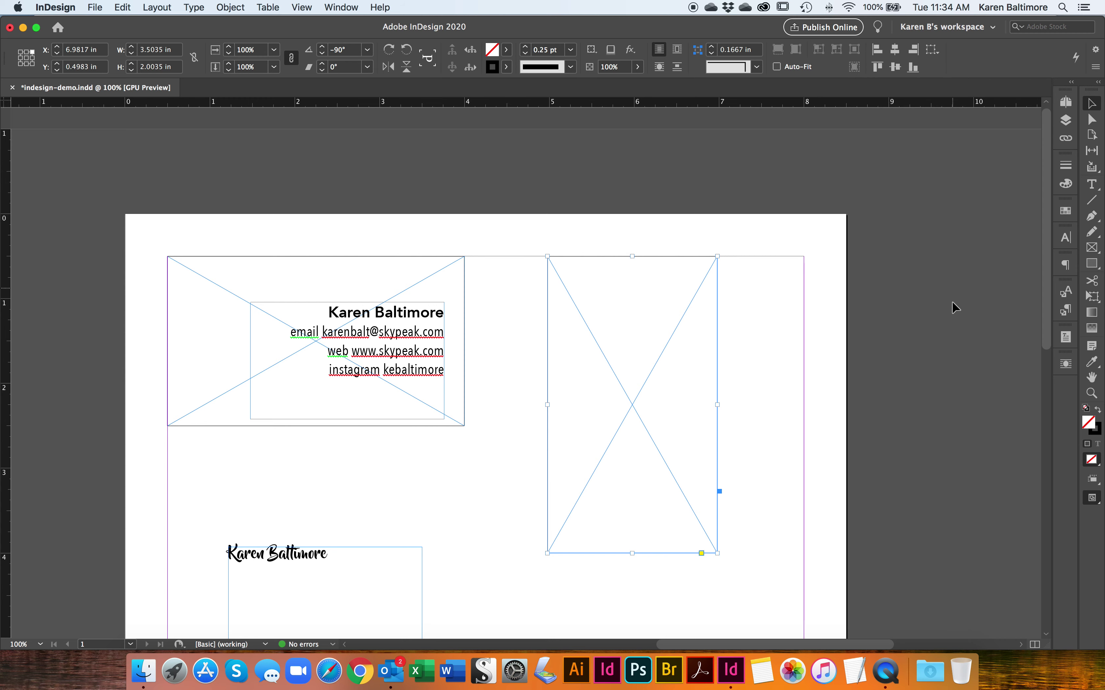
# Fill the vertical card frame with a light blue mixed in the Color Picker.
pyautogui.doubleClick(1089, 428)
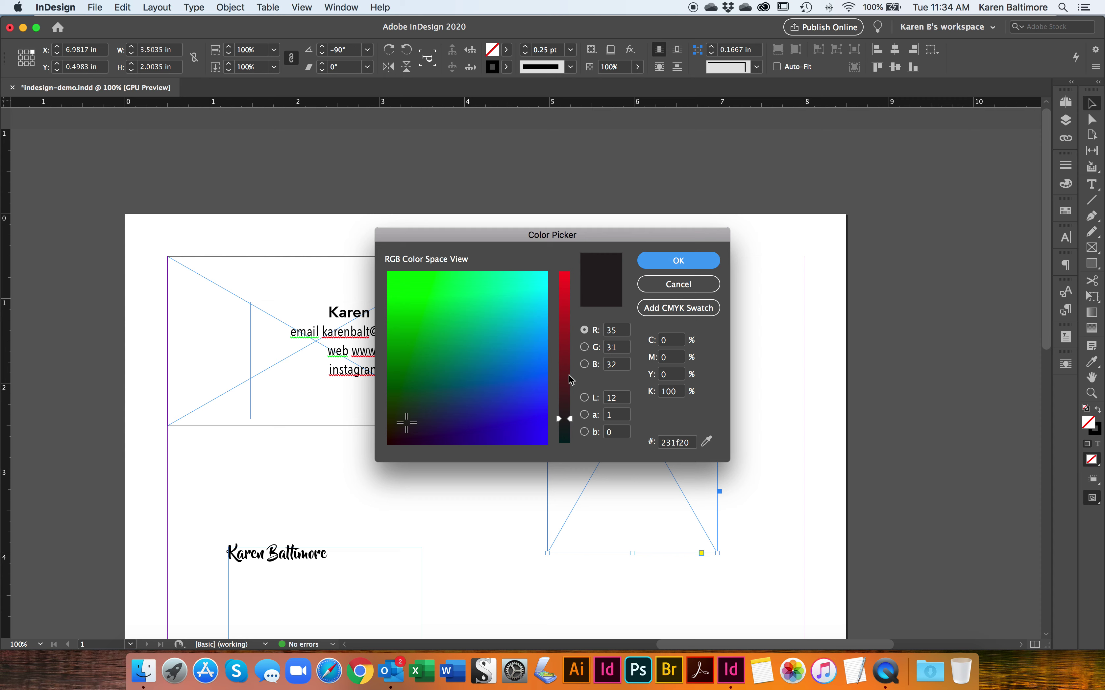
pyautogui.click(572, 416)
pyautogui.moveTo(571, 407); pyautogui.dragTo(570, 302)
pyautogui.click(511, 344)
pyautogui.moveTo(511, 344); pyautogui.dragTo(522, 304)
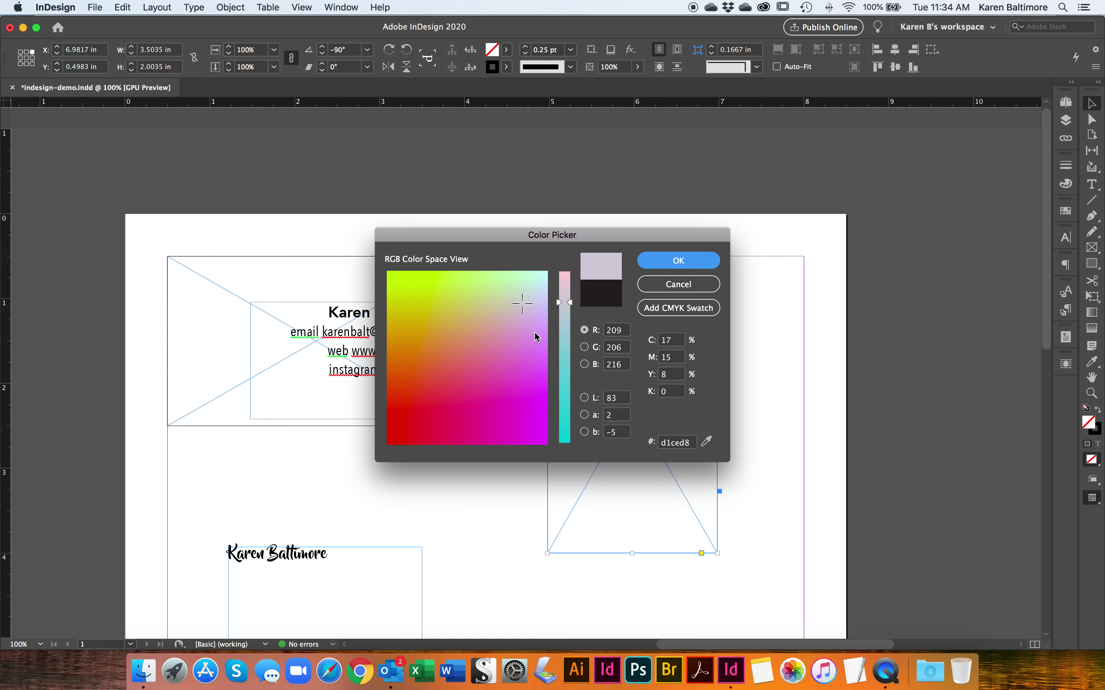
pyautogui.click(541, 296)
pyautogui.click(673, 266)
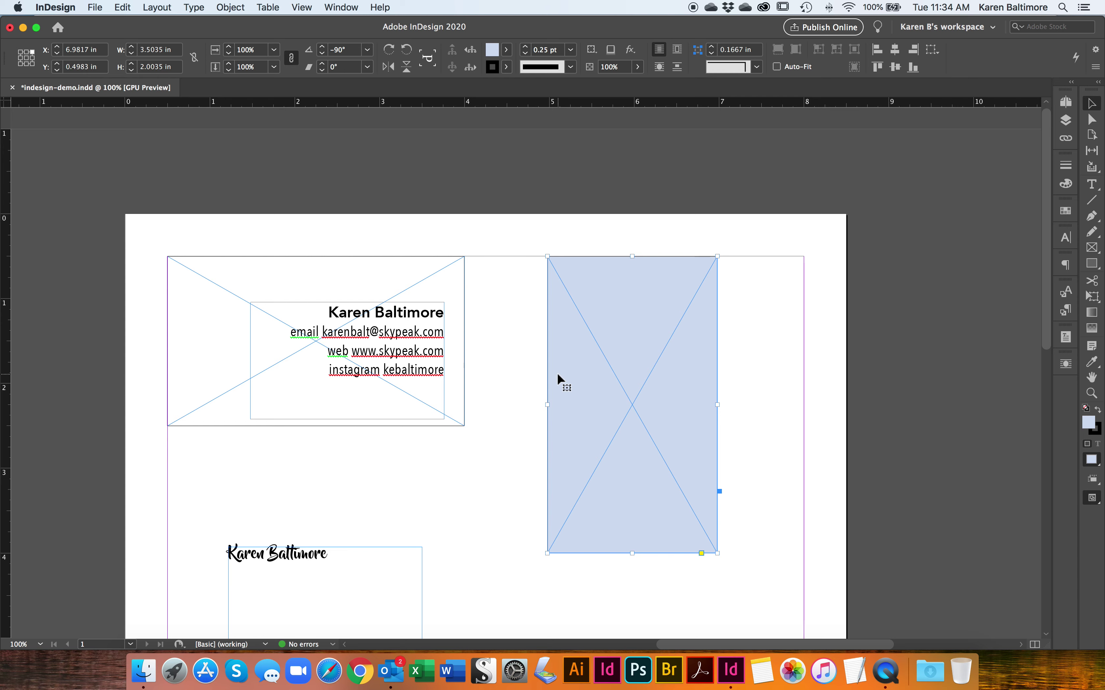
# Try moving the combined name and contact frame off the horizontal card to about X 3.26 in, Y 2.42 in, and undo the move.
pyautogui.scroll(-5, 502, 302)
pyautogui.scroll(4, 502, 303)
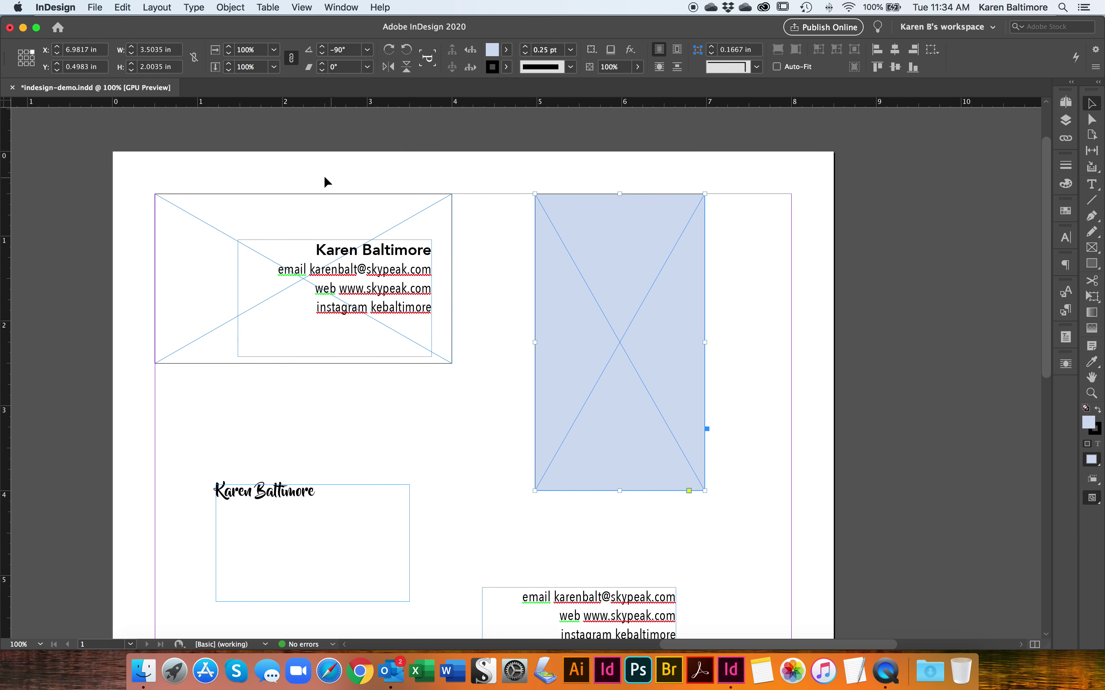
pyautogui.moveTo(131, 173); pyautogui.dragTo(484, 365)
pyautogui.moveTo(289, 357); pyautogui.dragTo(485, 425)
pyautogui.press('super+z')
pyautogui.click(305, 371)
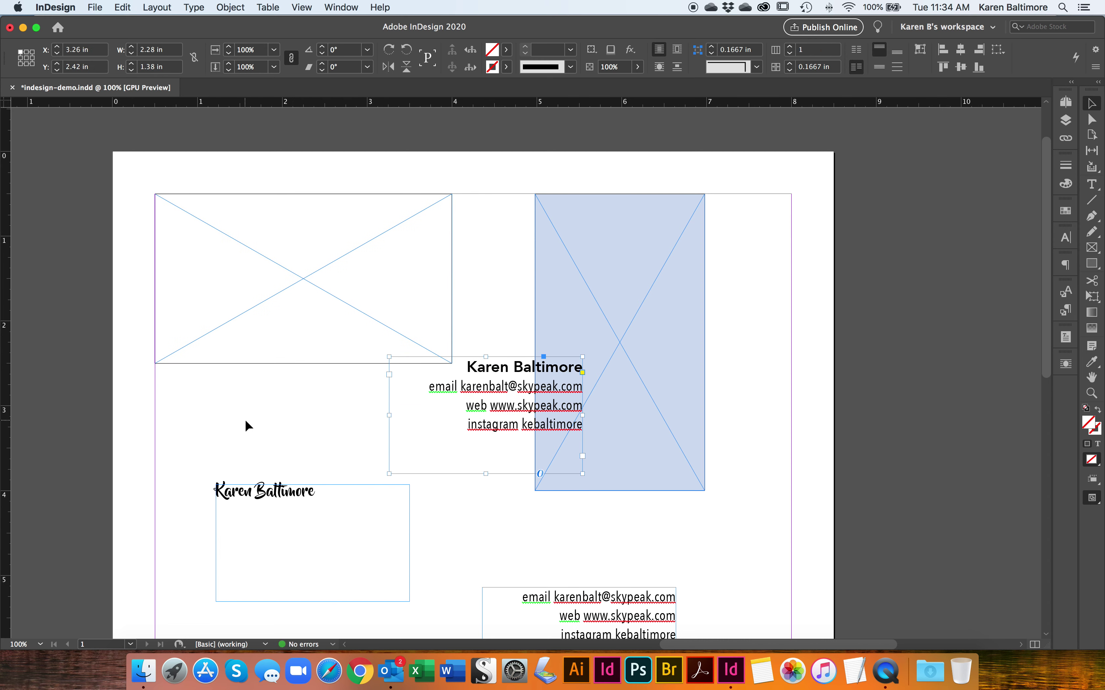
pyautogui.press('super+z')
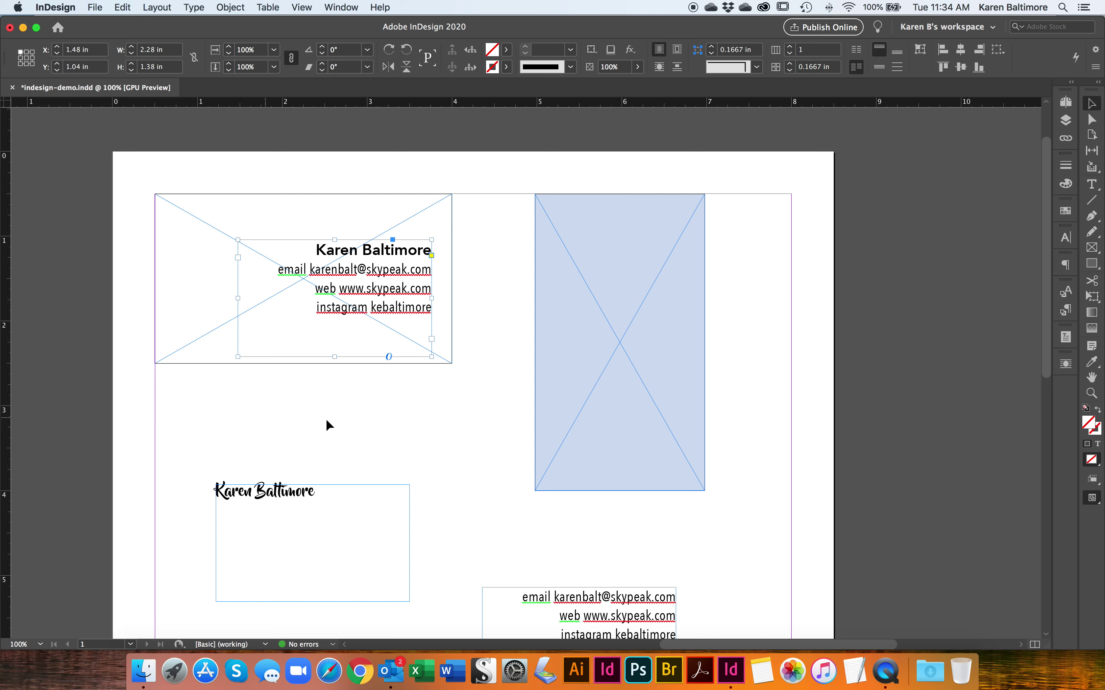
pyautogui.click(963, 207)
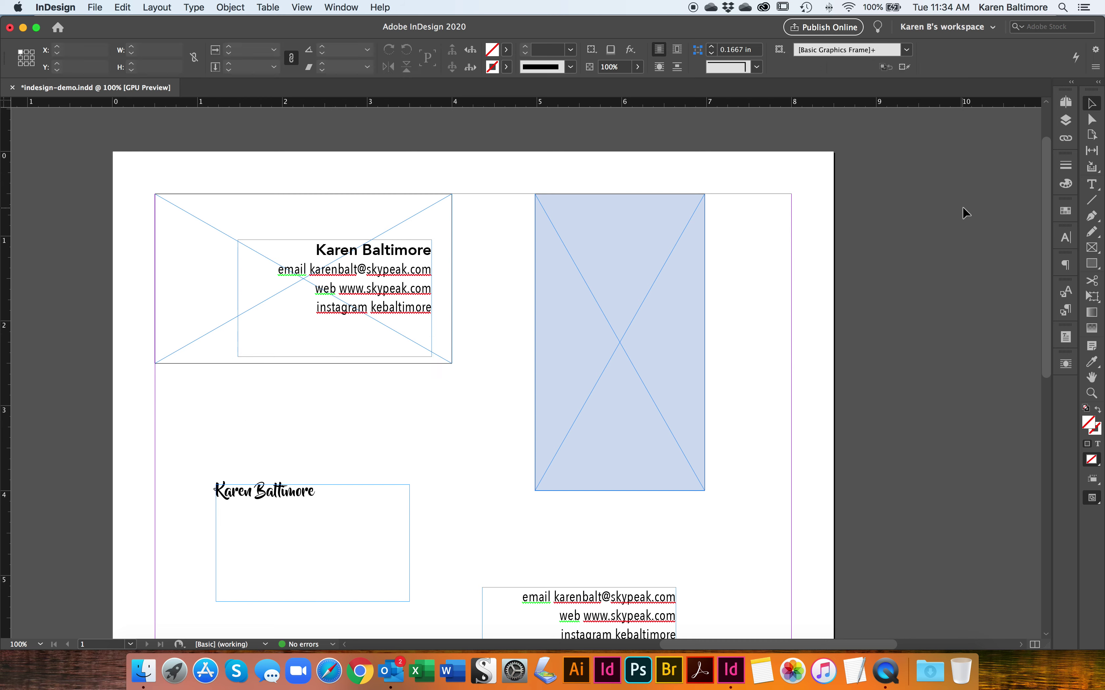